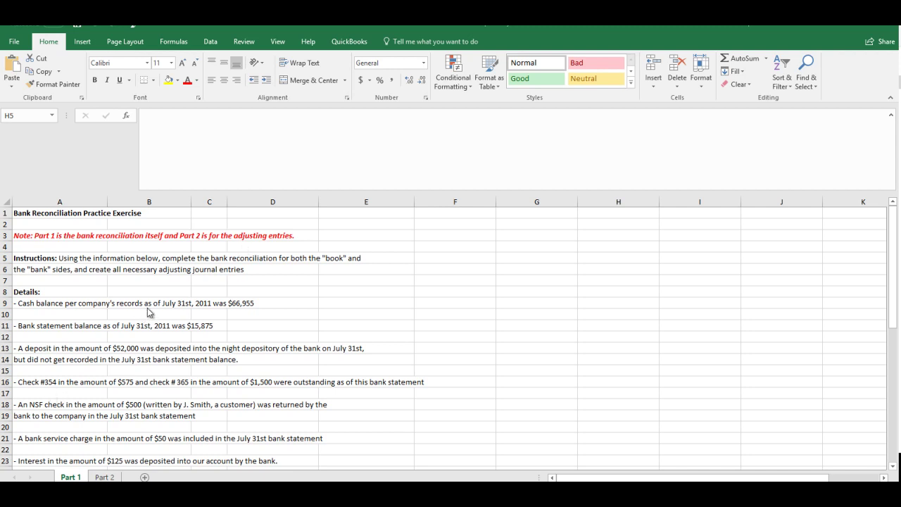
Enter 66,955 in cell E39 as the company's book balance before reconciliation.
{"action": "scroll", "coordinate": [138, 284], "scroll_direction": "down", "scroll_amount": 2}
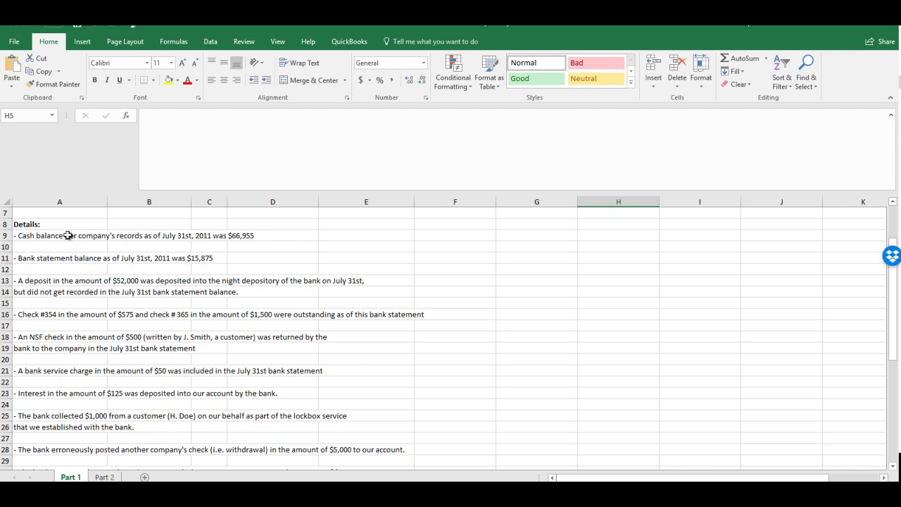
{"action": "scroll", "coordinate": [131, 280], "scroll_direction": "down", "scroll_amount": 5}
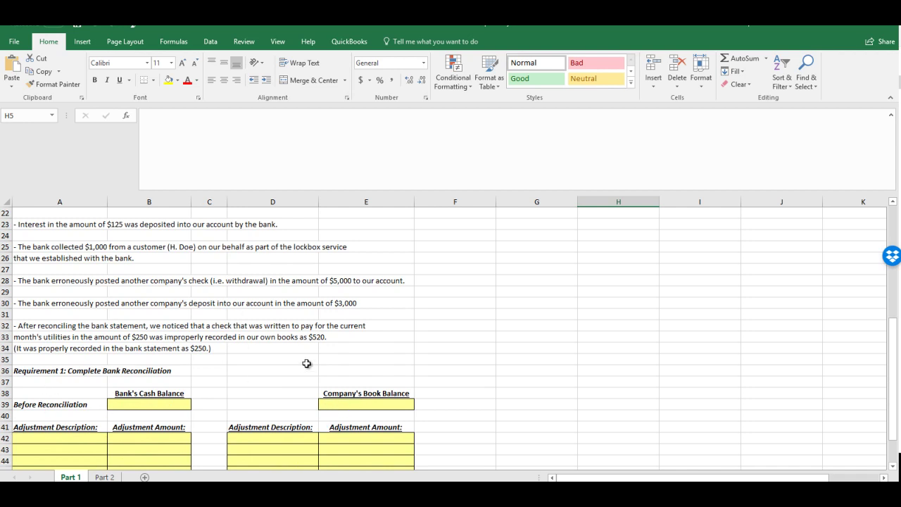
{"action": "scroll", "coordinate": [305, 364], "scroll_direction": "up", "scroll_amount": 5}
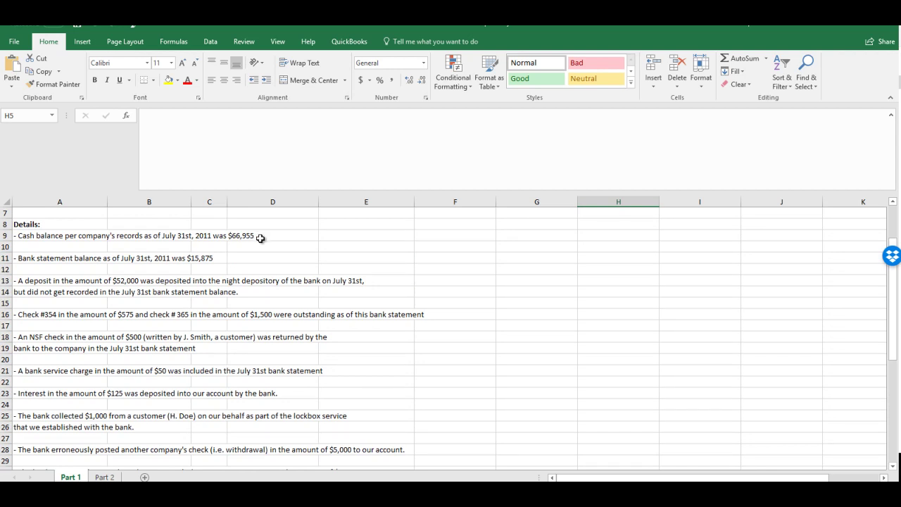
{"action": "scroll", "coordinate": [261, 238], "scroll_direction": "down", "scroll_amount": 5}
{"action": "left_click", "coordinate": [359, 404]}
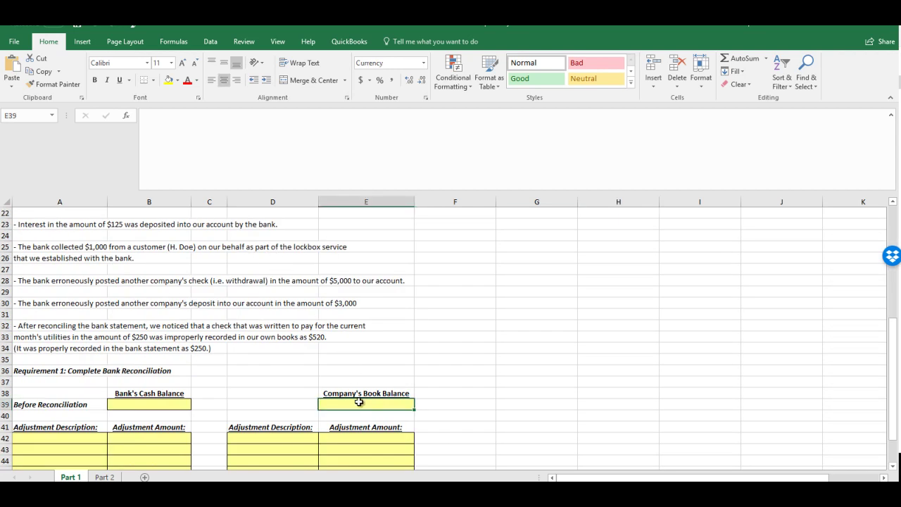
{"action": "type", "text": "66,955"}
{"action": "key", "text": "Return"}
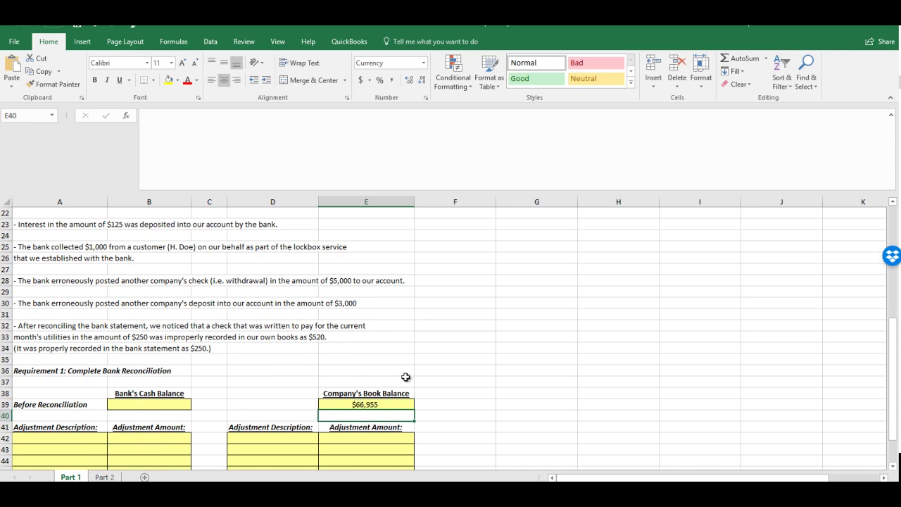
{"action": "scroll", "coordinate": [377, 368], "scroll_direction": "up", "scroll_amount": 5}
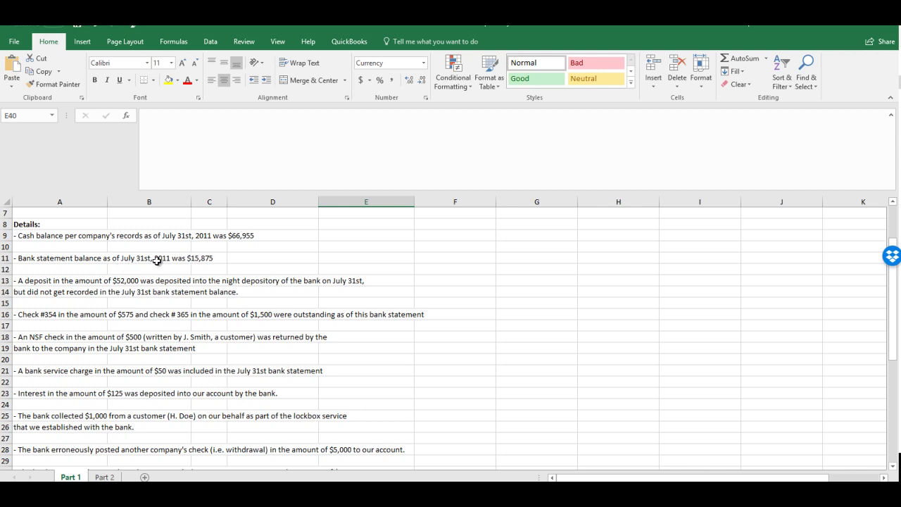
Enter 15875 in cell B39 as the bank's cash balance before reconciliation.
{"action": "scroll", "coordinate": [157, 262], "scroll_direction": "down", "scroll_amount": 6}
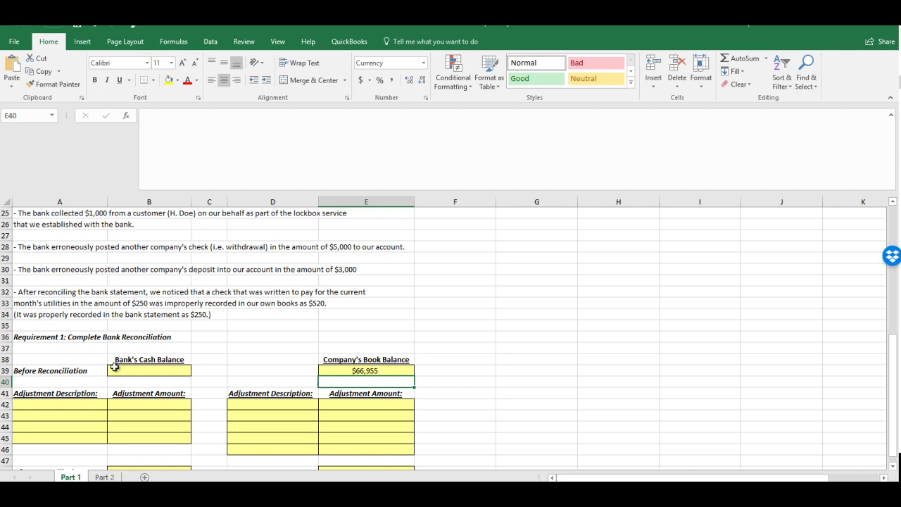
{"action": "left_click", "coordinate": [139, 371]}
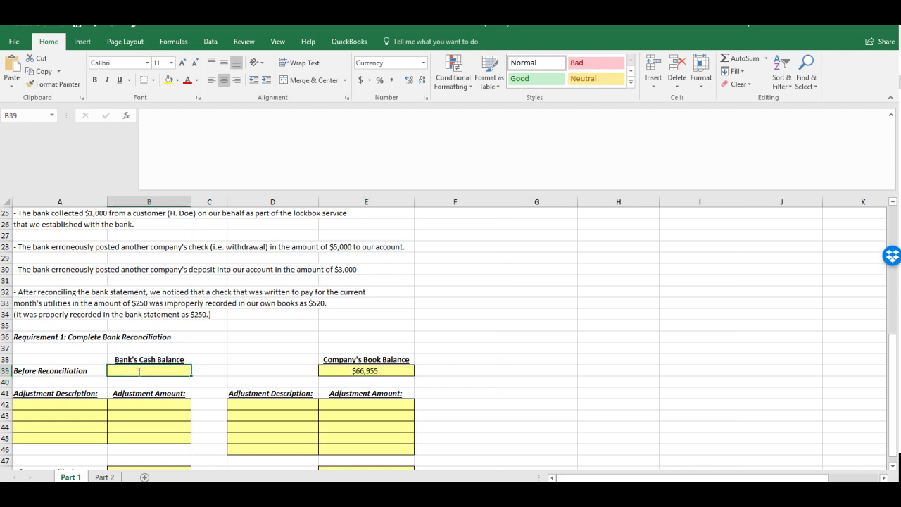
{"action": "type", "text": "15875"}
{"action": "key", "text": "Return"}
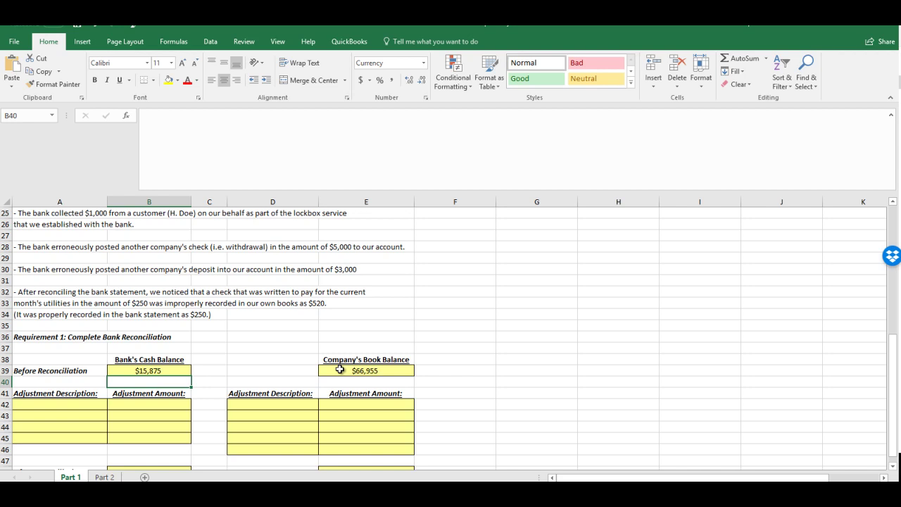
{"action": "scroll", "coordinate": [276, 307], "scroll_direction": "up", "scroll_amount": 6}
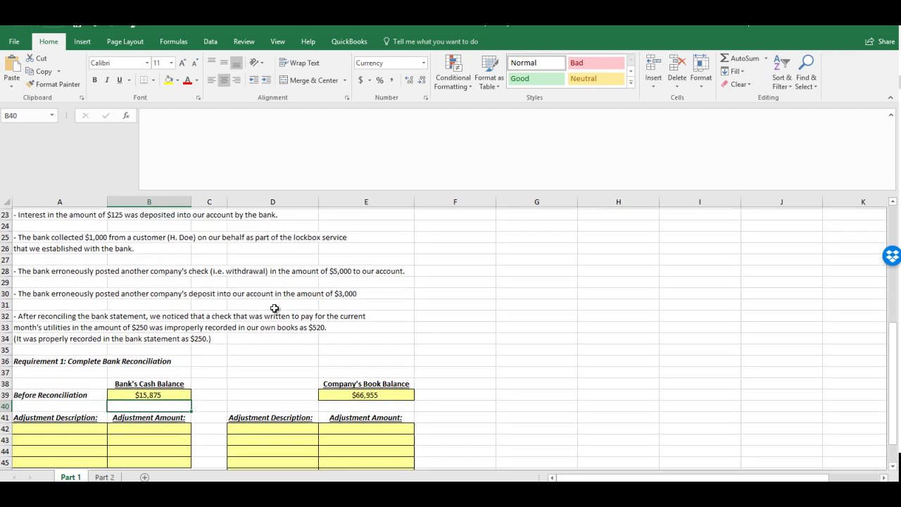
{"action": "scroll", "coordinate": [285, 306], "scroll_direction": "up", "scroll_amount": 2}
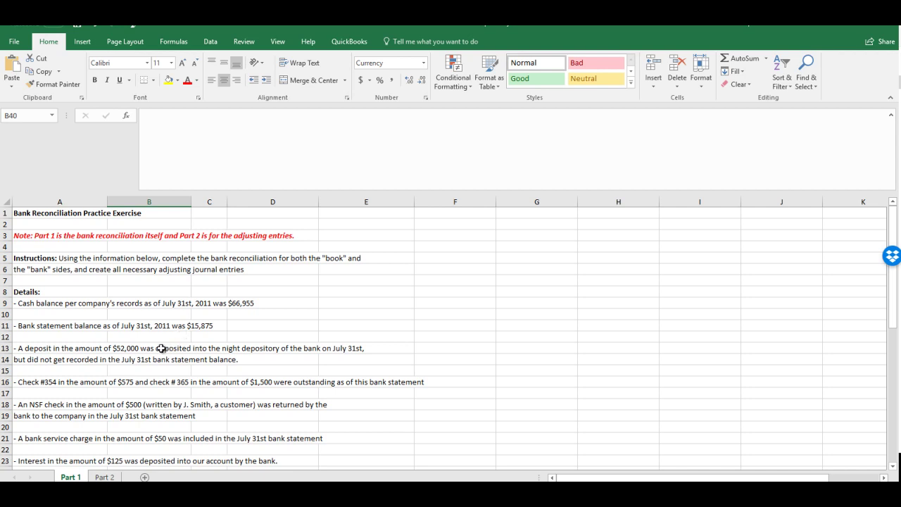
{"action": "scroll", "coordinate": [124, 350], "scroll_direction": "down", "scroll_amount": 9}
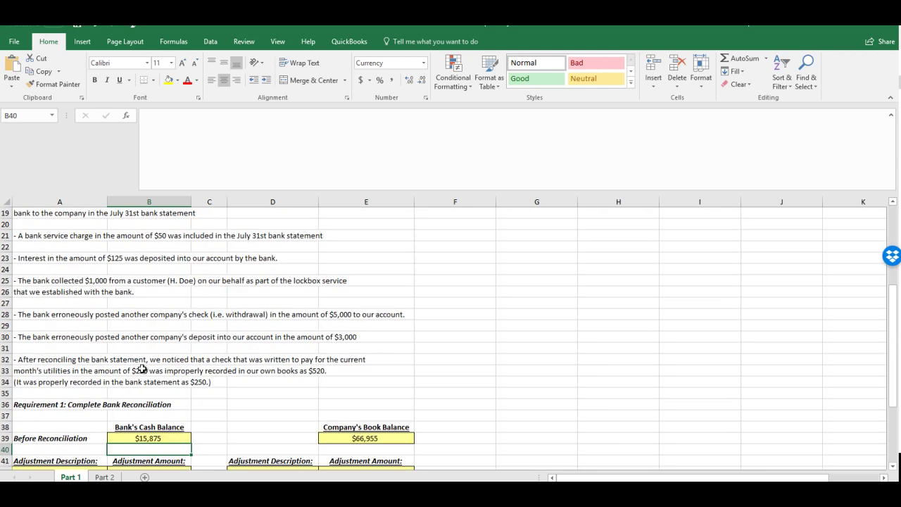
Set A42 to Deposit in Transit and enter its $52,000 amount in B42.
{"action": "left_click", "coordinate": [93, 367]}
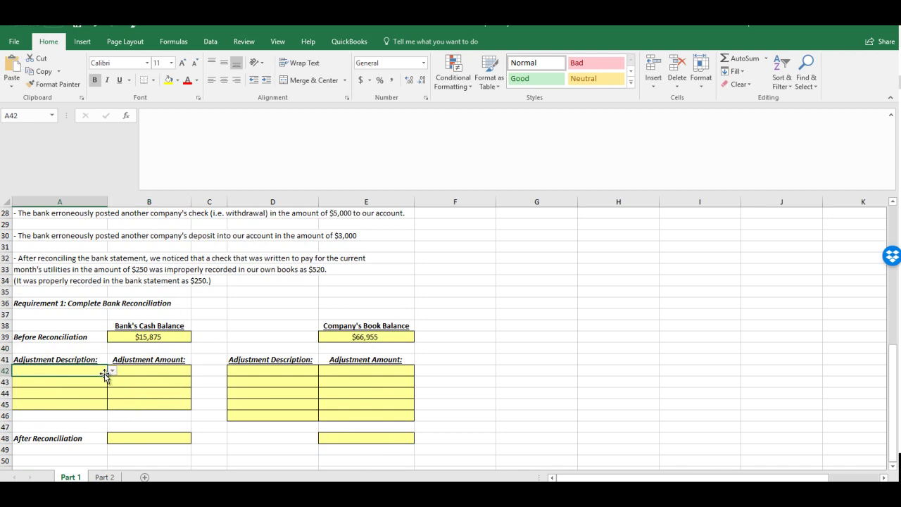
{"action": "left_click", "coordinate": [112, 372]}
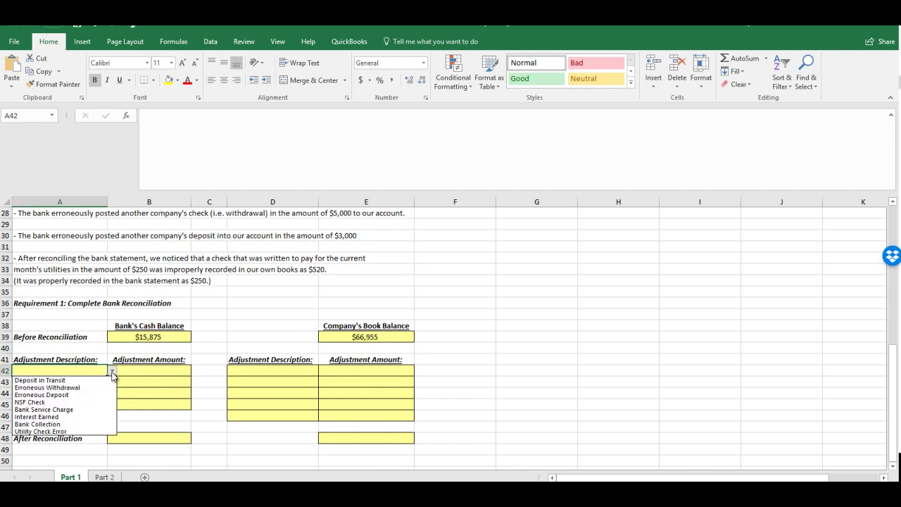
{"action": "left_click", "coordinate": [63, 380]}
{"action": "left_click", "coordinate": [154, 371]}
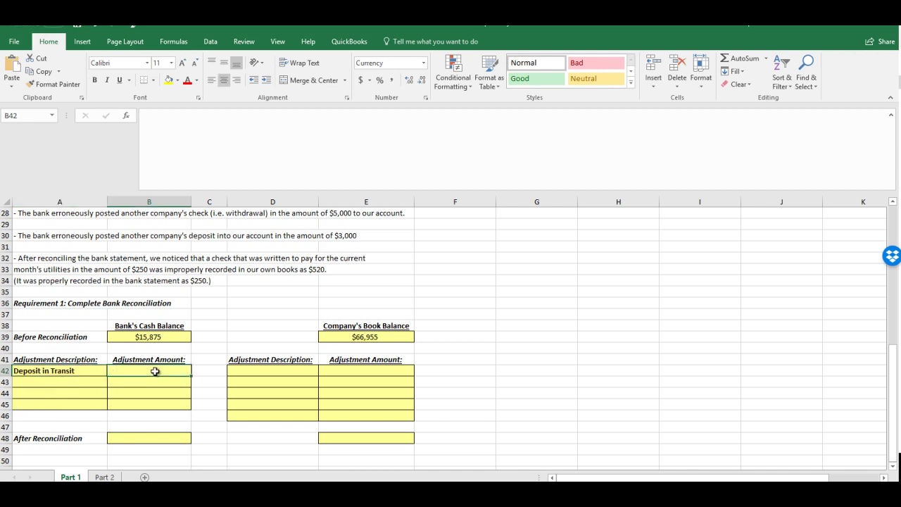
{"action": "scroll", "coordinate": [154, 371], "scroll_direction": "up", "scroll_amount": 6}
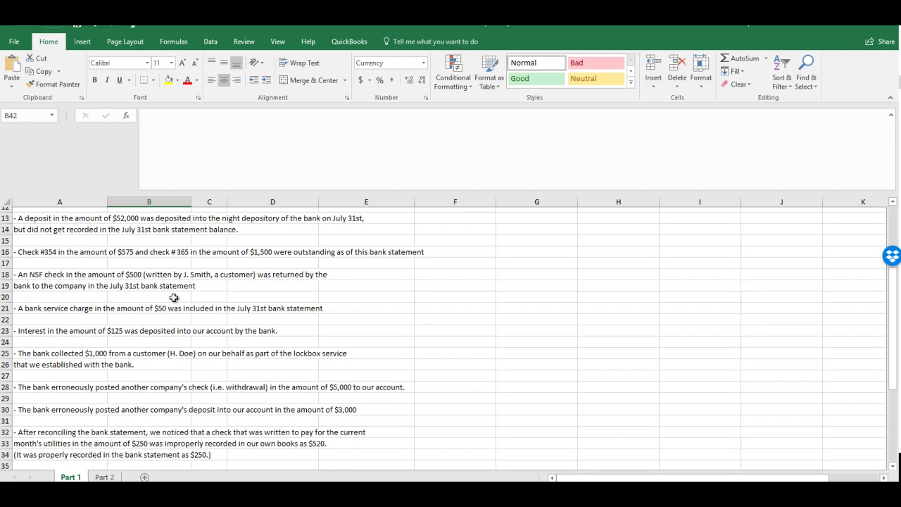
{"action": "scroll", "coordinate": [174, 298], "scroll_direction": "down", "scroll_amount": 4}
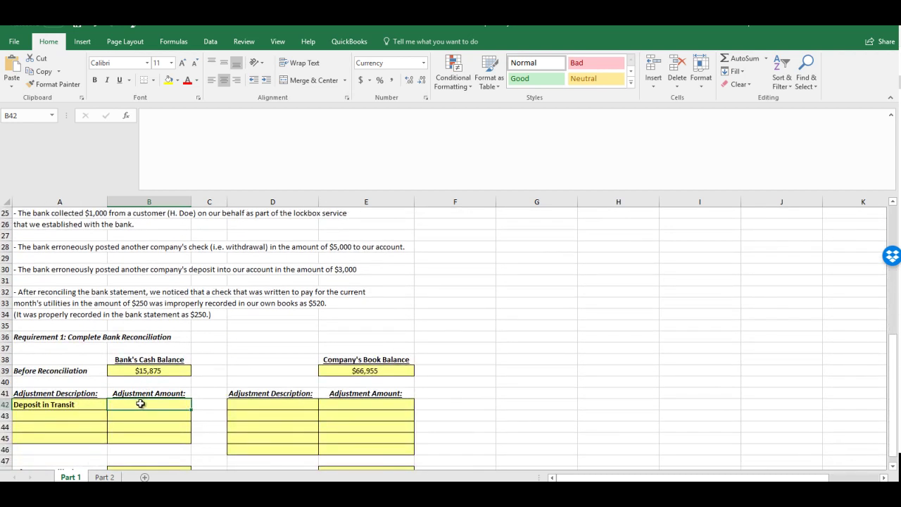
{"action": "type", "text": "2000"}
{"action": "key", "text": "Return"}
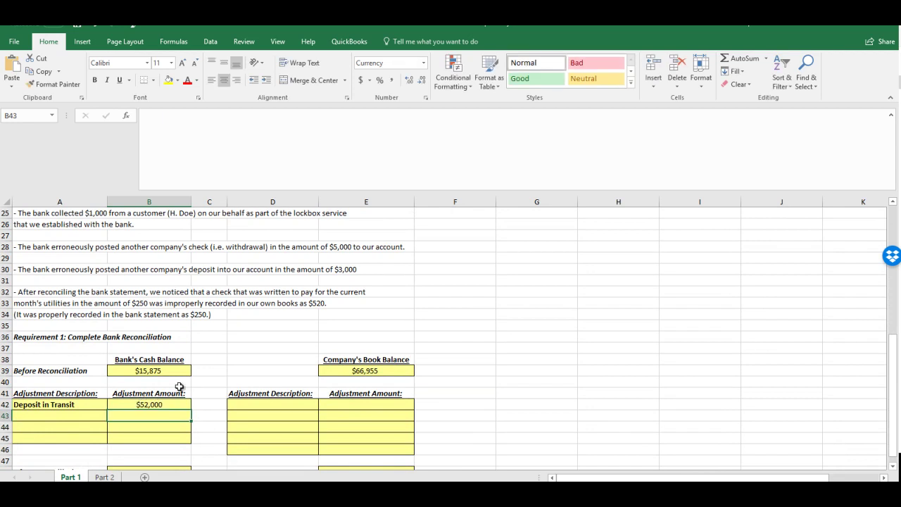
Set A43 to Oustanding Checks from the dropdown and enter -2075 in B43.
{"action": "scroll", "coordinate": [179, 387], "scroll_direction": "up", "scroll_amount": 5}
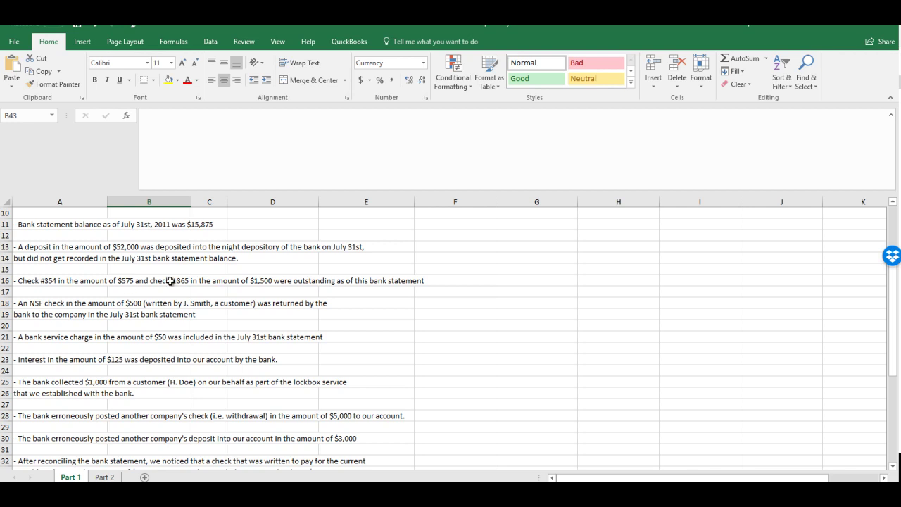
{"action": "scroll", "coordinate": [208, 286], "scroll_direction": "down", "scroll_amount": 6}
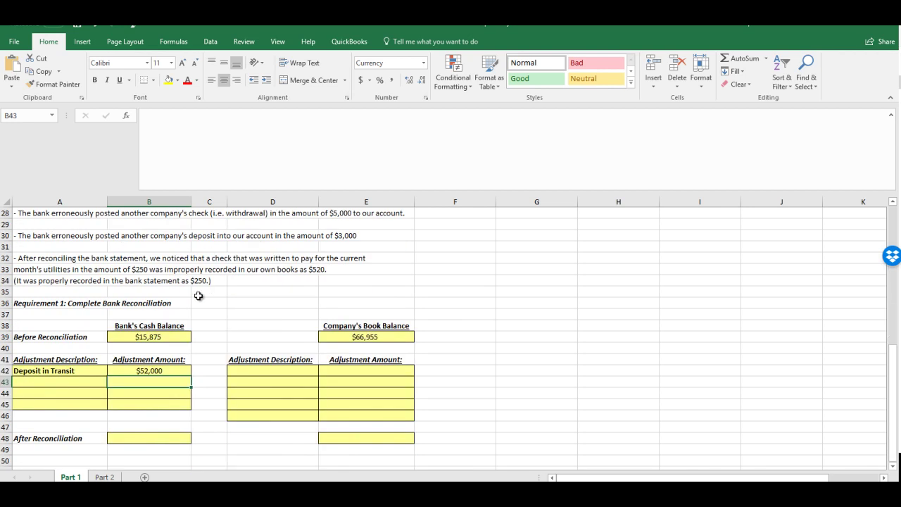
{"action": "left_click", "coordinate": [96, 382]}
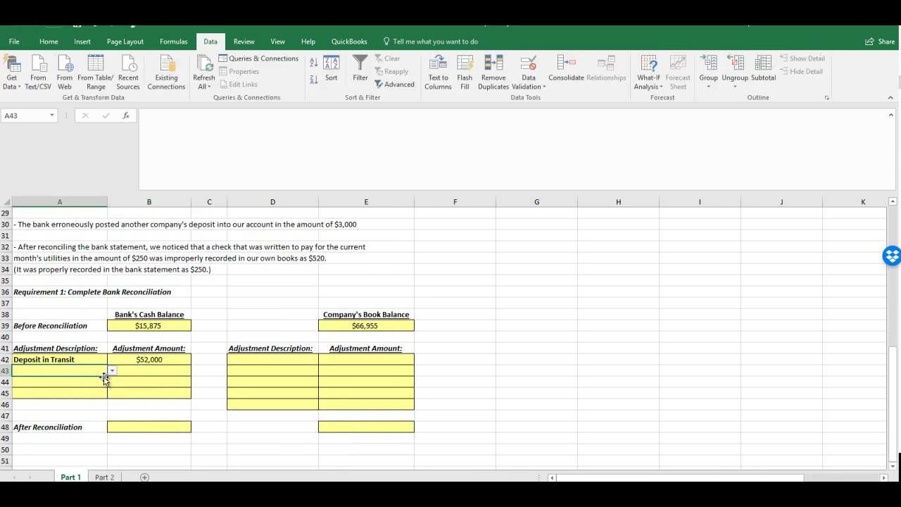
{"action": "left_click", "coordinate": [112, 371]}
{"action": "scroll", "coordinate": [116, 408], "scroll_direction": "down", "scroll_amount": 1}
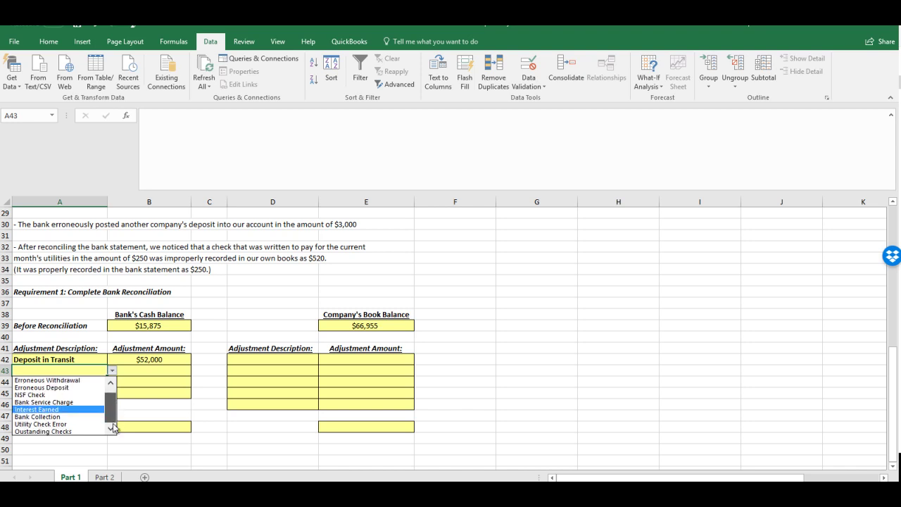
{"action": "left_click", "coordinate": [73, 431]}
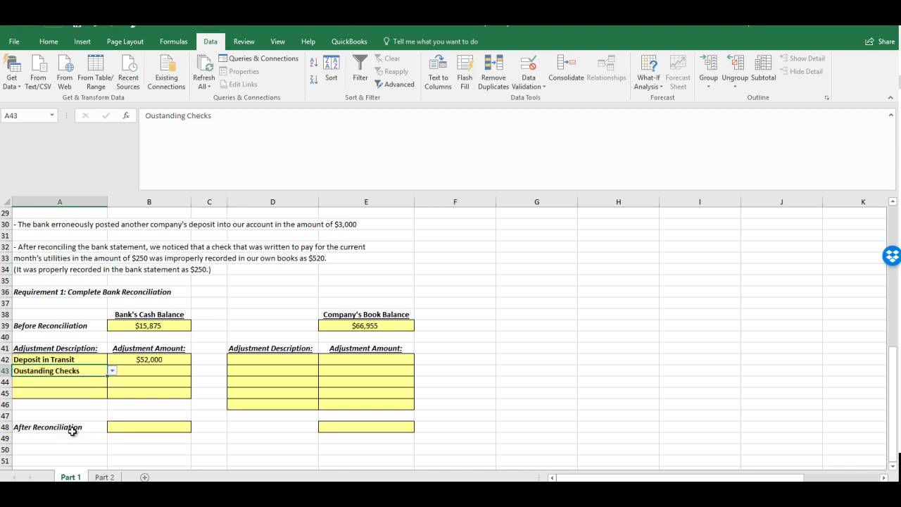
{"action": "left_click", "coordinate": [151, 370]}
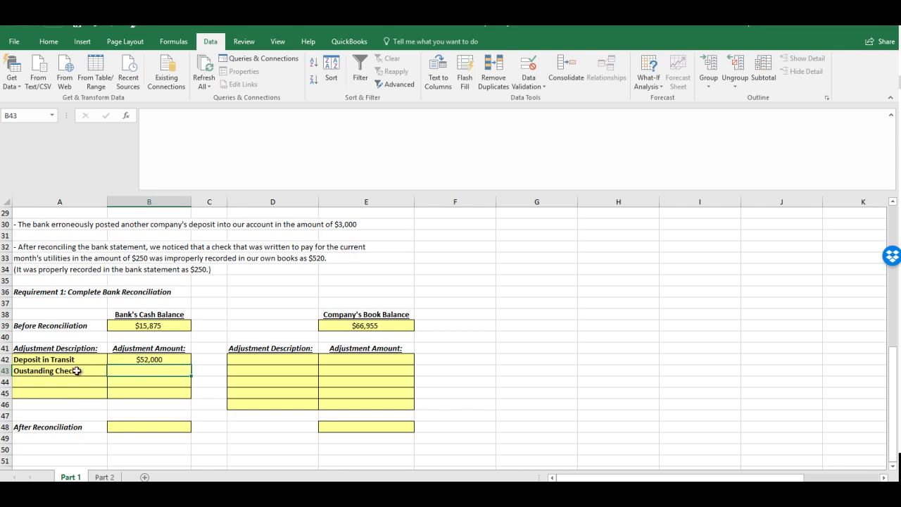
{"action": "scroll", "coordinate": [134, 374], "scroll_direction": "up", "scroll_amount": 6}
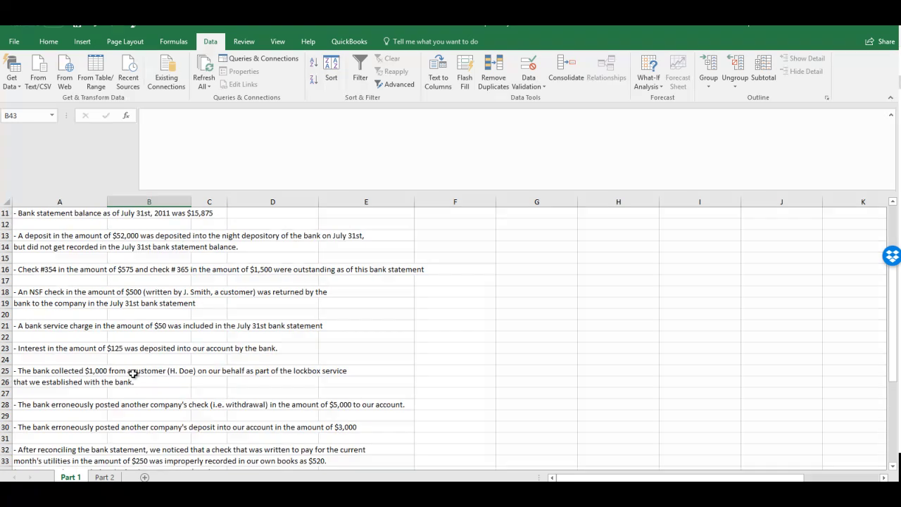
{"action": "scroll", "coordinate": [133, 374], "scroll_direction": "up", "scroll_amount": 1}
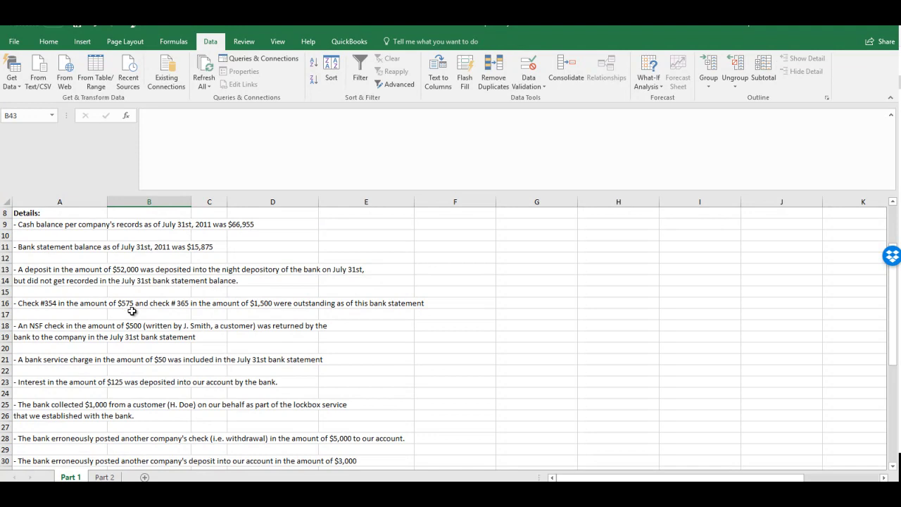
{"action": "scroll", "coordinate": [155, 317], "scroll_direction": "down", "scroll_amount": 1}
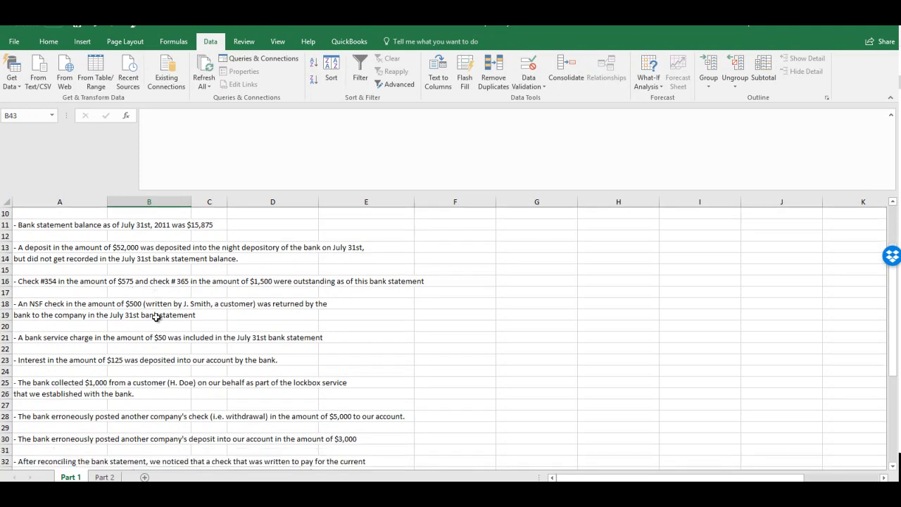
{"action": "scroll", "coordinate": [155, 317], "scroll_direction": "down", "scroll_amount": 4}
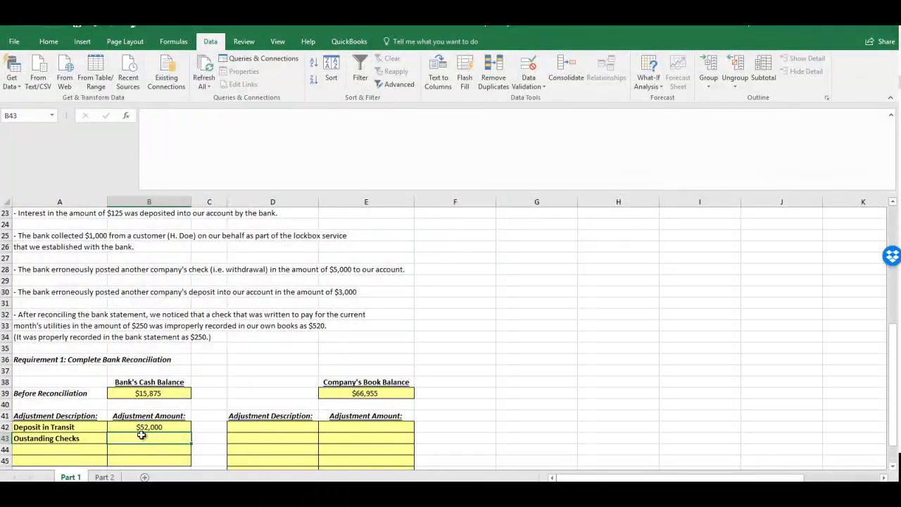
{"action": "type", "text": "-2075"}
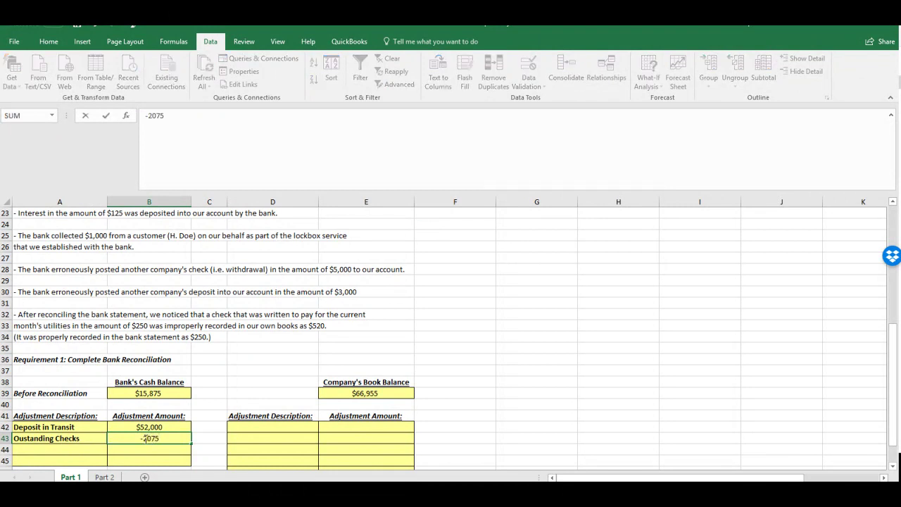
{"action": "key", "text": "Return"}
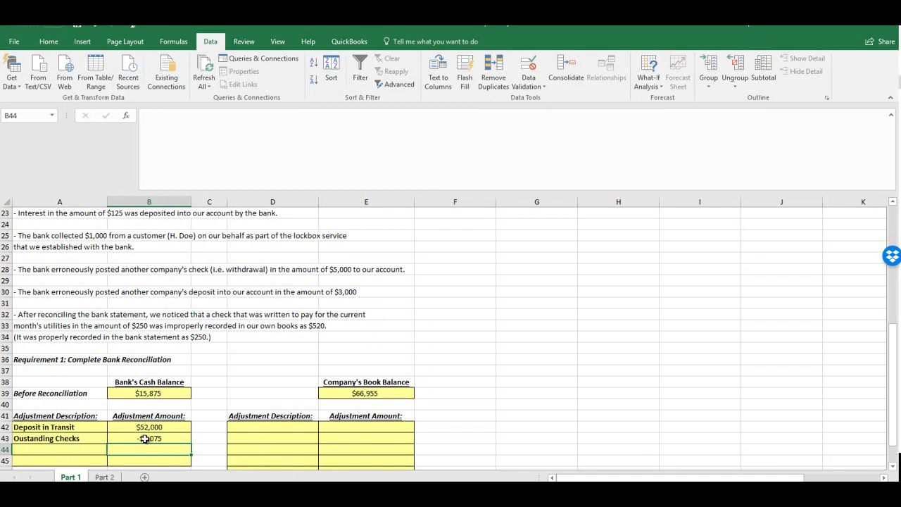
Set D42 to NSF Check from the dropdown and enter -500 in E42.
{"action": "scroll", "coordinate": [270, 358], "scroll_direction": "up", "scroll_amount": 4}
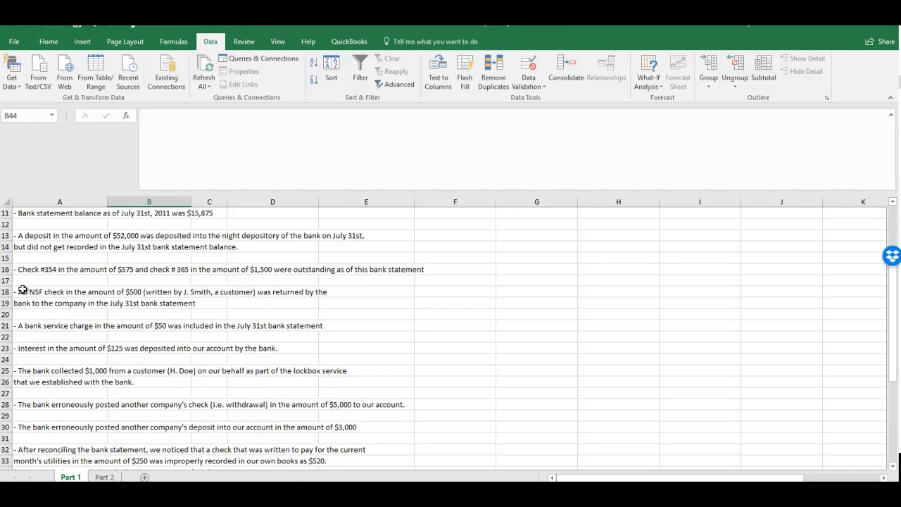
{"action": "scroll", "coordinate": [28, 290], "scroll_direction": "down", "scroll_amount": 7}
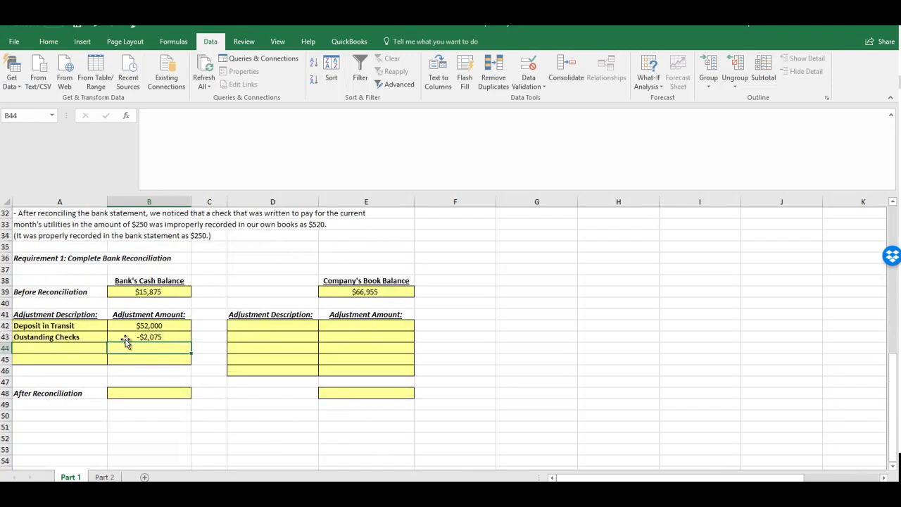
{"action": "left_click", "coordinate": [288, 324]}
{"action": "left_click", "coordinate": [324, 326]}
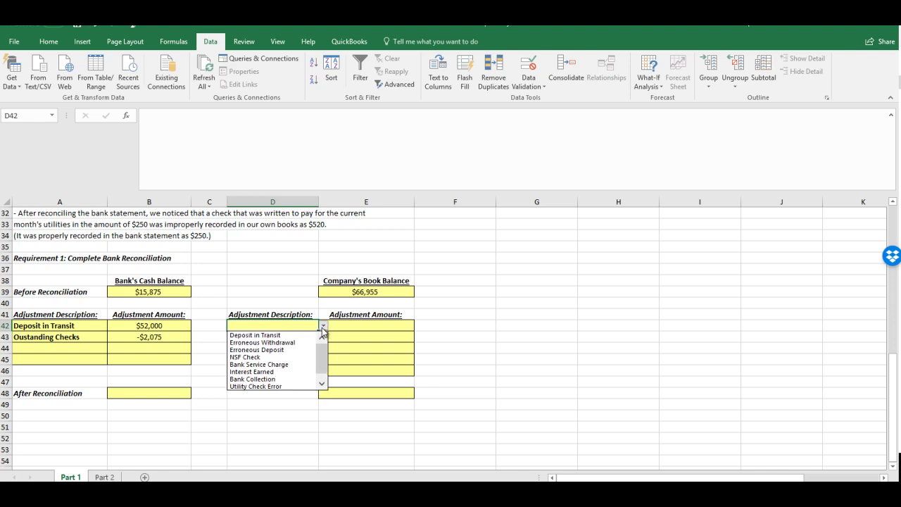
{"action": "left_click", "coordinate": [283, 357]}
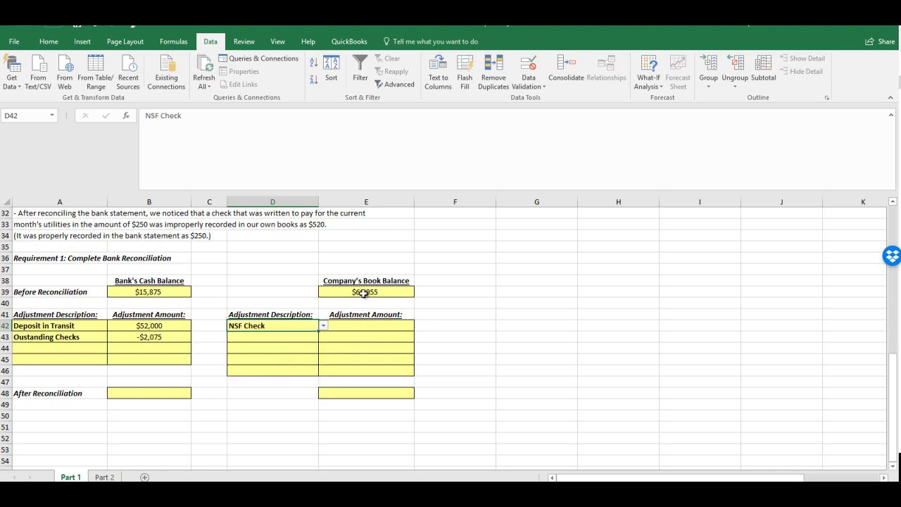
{"action": "left_click", "coordinate": [352, 328]}
{"action": "scroll", "coordinate": [352, 327], "scroll_direction": "up", "scroll_amount": 5}
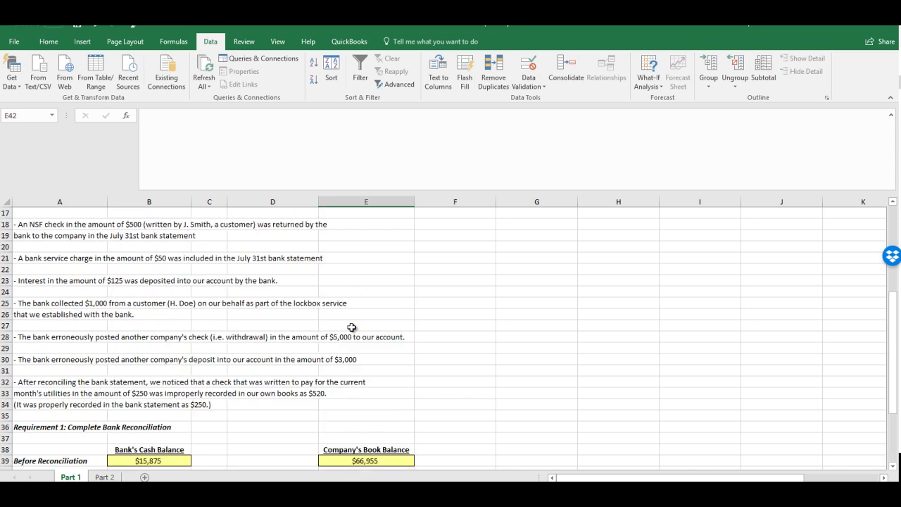
{"action": "scroll", "coordinate": [404, 374], "scroll_direction": "down", "scroll_amount": 4}
{"action": "type", "text": "-500"}
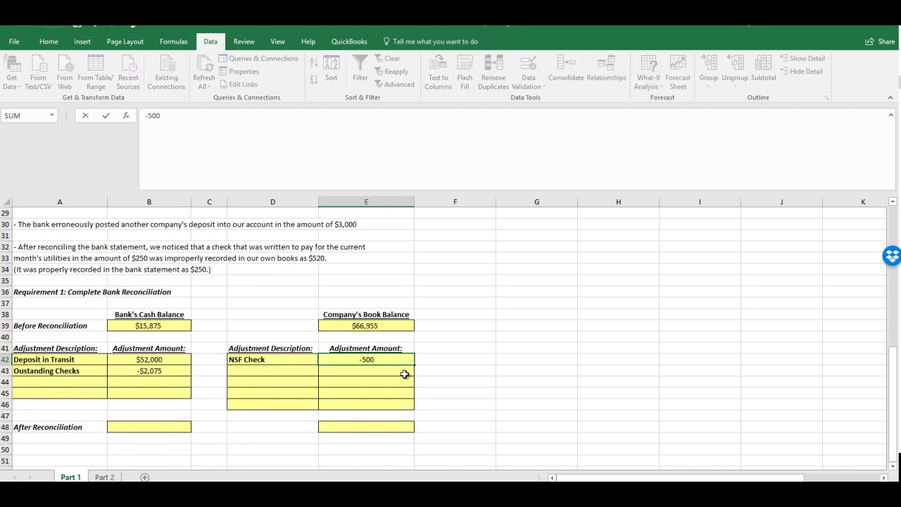
{"action": "key", "text": "Return"}
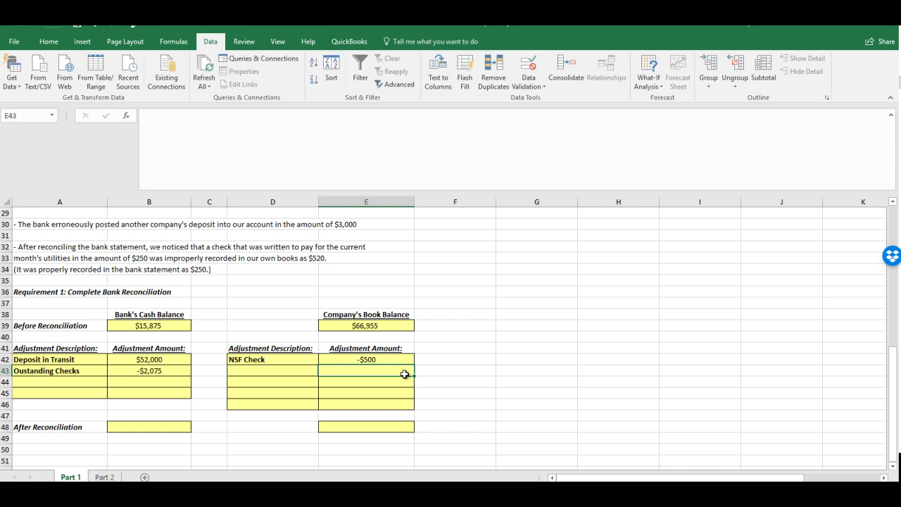
{"action": "scroll", "coordinate": [302, 303], "scroll_direction": "up", "scroll_amount": 4}
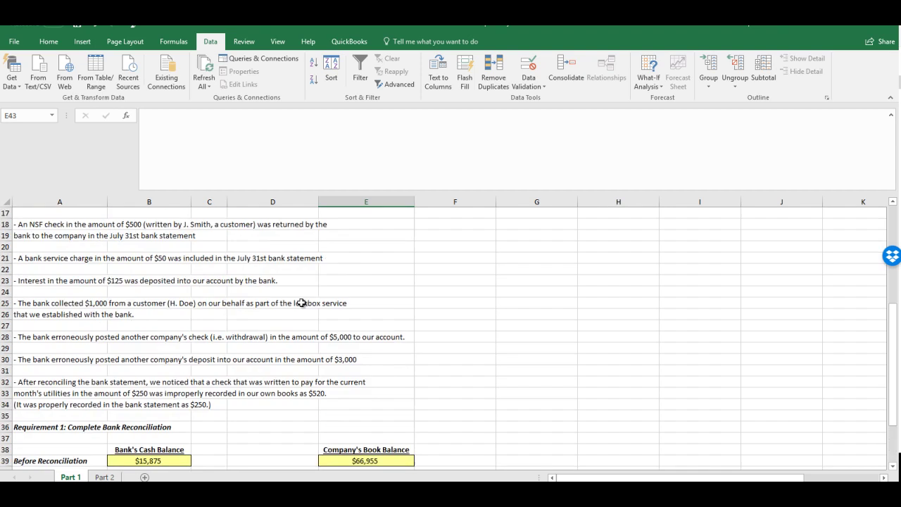
Set D43 to Bank Service Charge and enter -50 in E43.
{"action": "scroll", "coordinate": [301, 302], "scroll_direction": "up", "scroll_amount": 2}
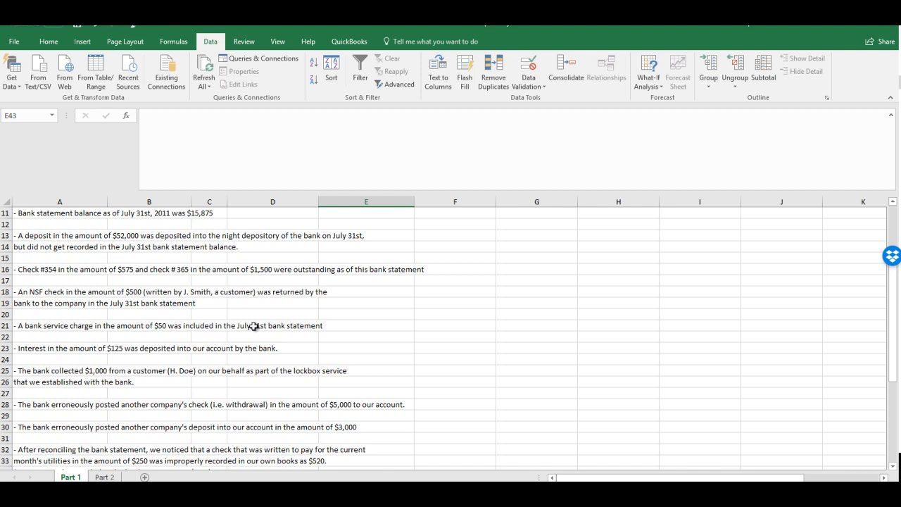
{"action": "scroll", "coordinate": [254, 326], "scroll_direction": "down", "scroll_amount": 1}
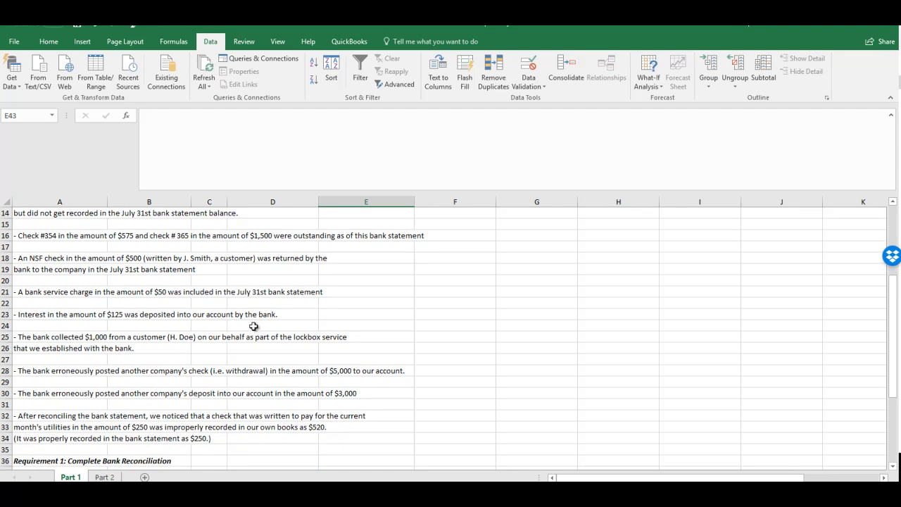
{"action": "scroll", "coordinate": [253, 326], "scroll_direction": "down", "scroll_amount": 5}
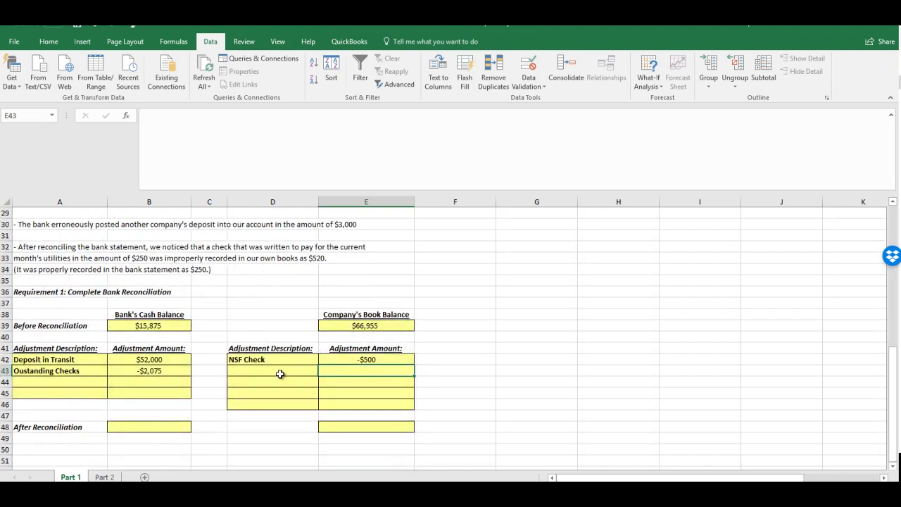
{"action": "left_click", "coordinate": [282, 372]}
{"action": "left_click", "coordinate": [322, 371]}
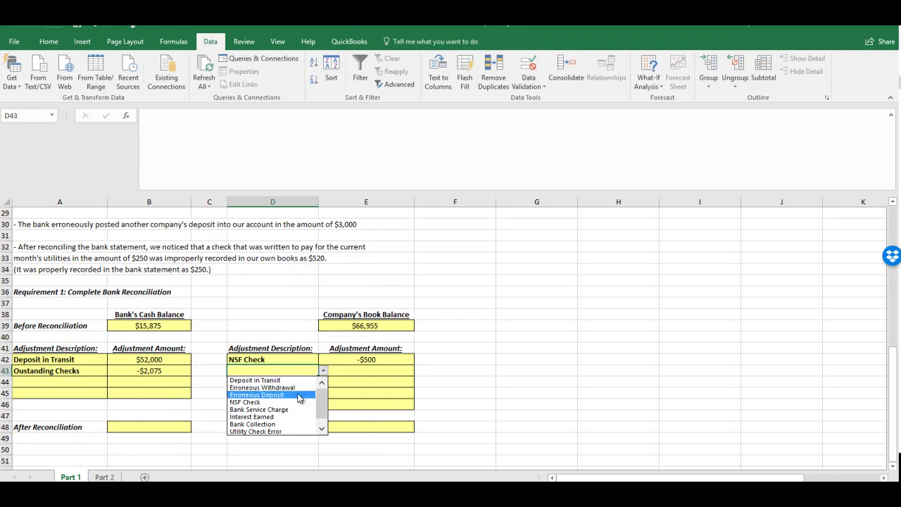
{"action": "left_click", "coordinate": [274, 409]}
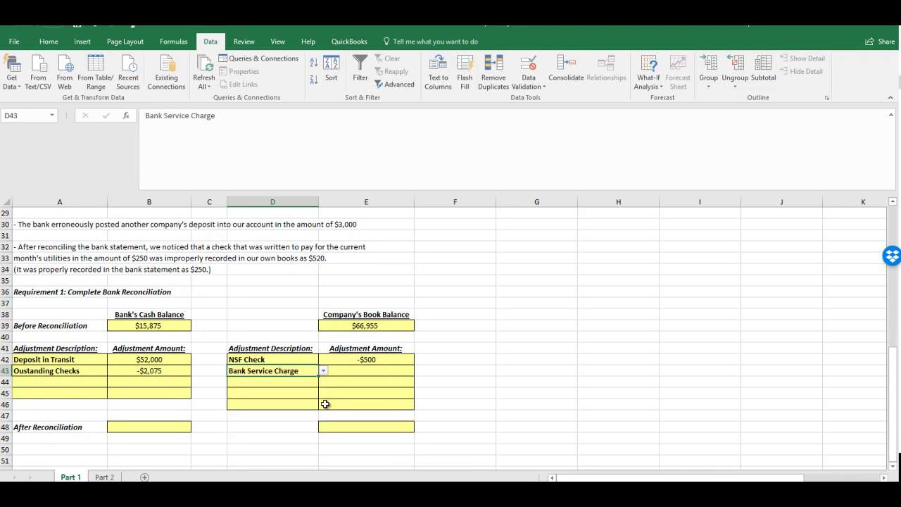
{"action": "left_click", "coordinate": [381, 371]}
{"action": "type", "text": "-50"}
{"action": "key", "text": "Return"}
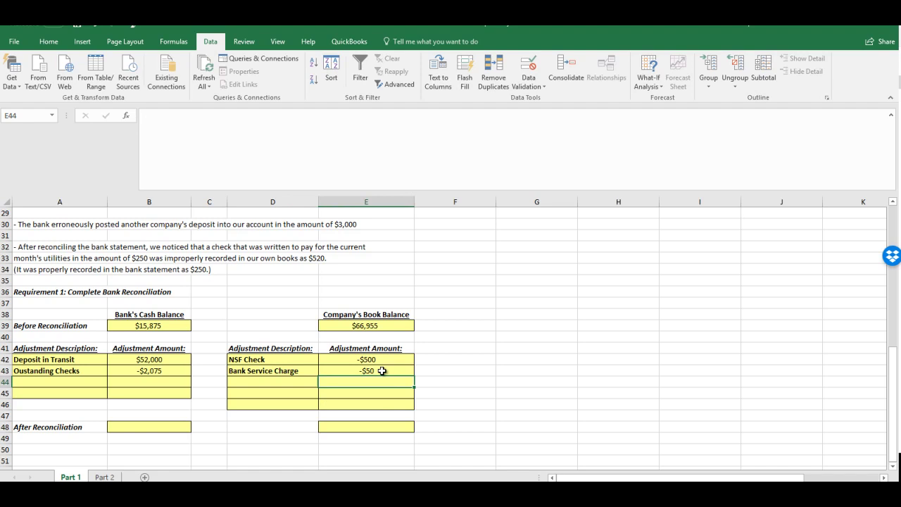
{"action": "scroll", "coordinate": [387, 367], "scroll_direction": "up", "scroll_amount": 5}
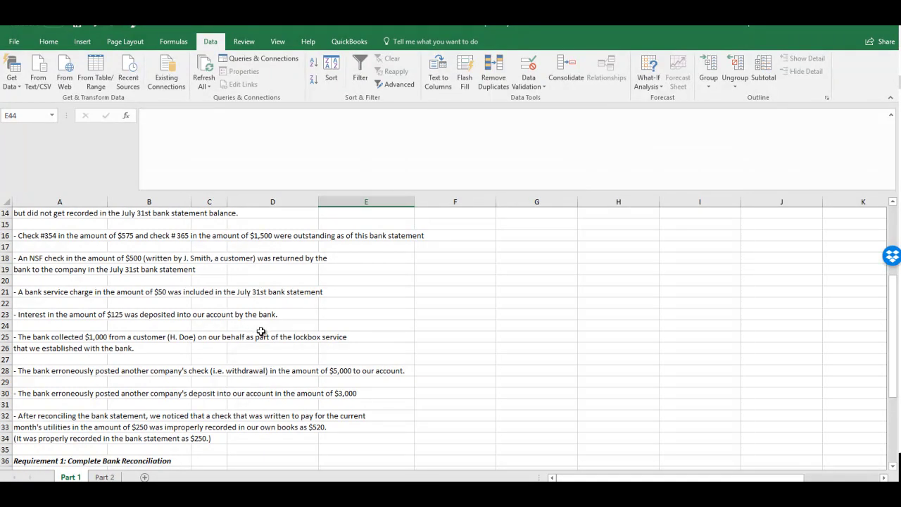
Set D44 to Interest Earned with a $125 amount in E44.
{"action": "scroll", "coordinate": [260, 332], "scroll_direction": "down", "scroll_amount": 6}
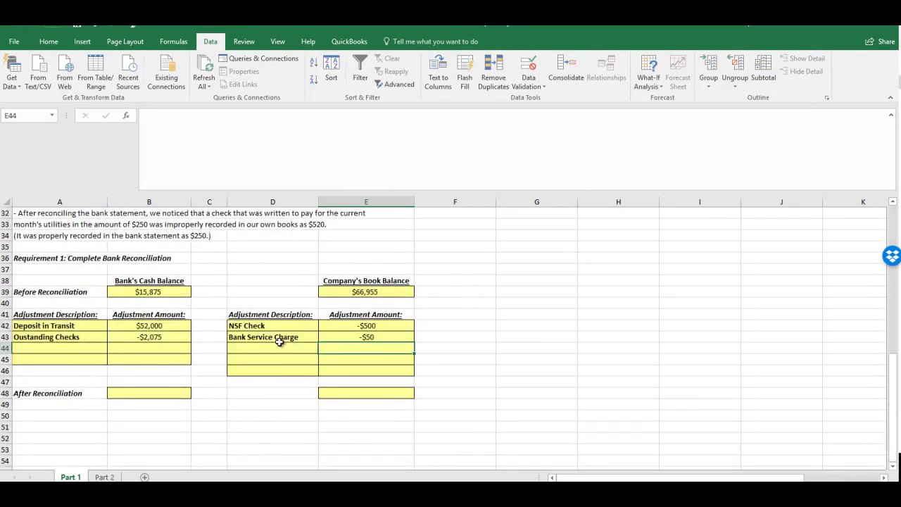
{"action": "left_click", "coordinate": [282, 347]}
{"action": "left_click", "coordinate": [322, 347]}
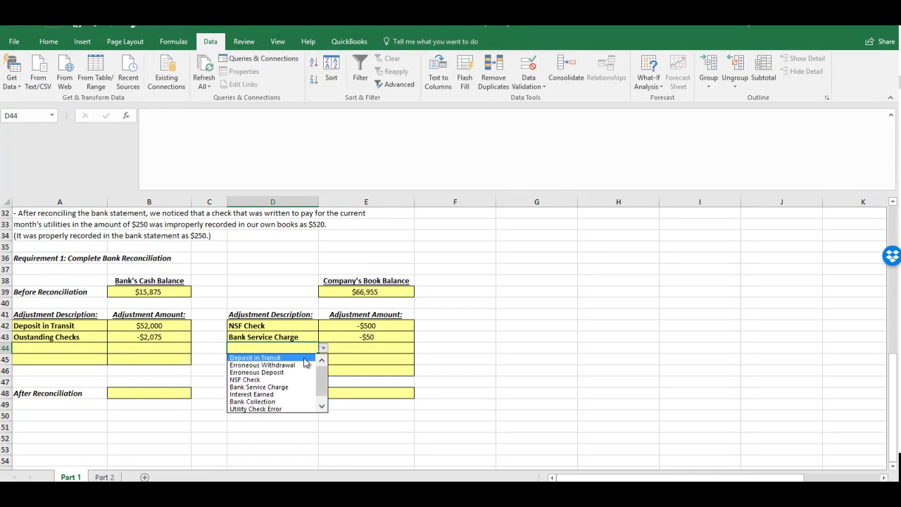
{"action": "left_click", "coordinate": [277, 397]}
{"action": "left_click", "coordinate": [386, 346]}
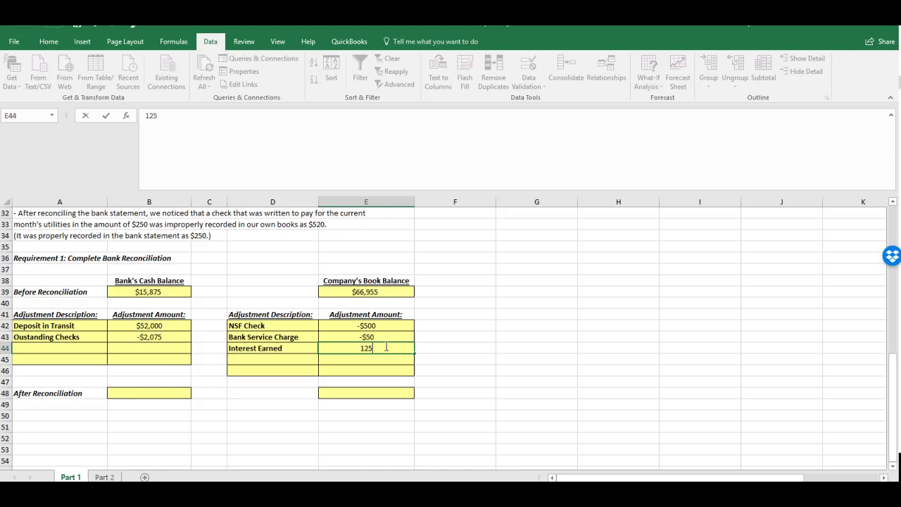
{"action": "key", "text": "Return"}
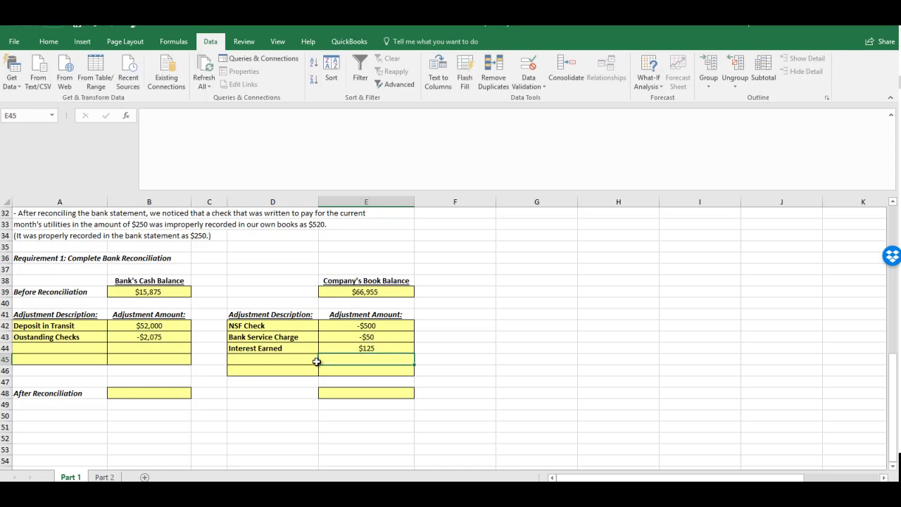
{"action": "scroll", "coordinate": [317, 361], "scroll_direction": "up", "scroll_amount": 5}
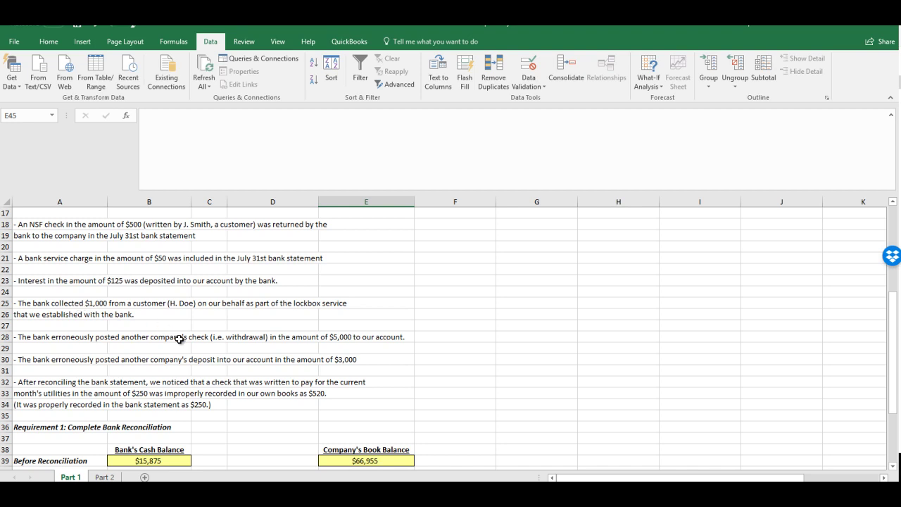
Set D45 to Bank Collection and enter 1,000 in E45.
{"action": "scroll", "coordinate": [205, 352], "scroll_direction": "down", "scroll_amount": 6}
{"action": "left_click", "coordinate": [306, 326]}
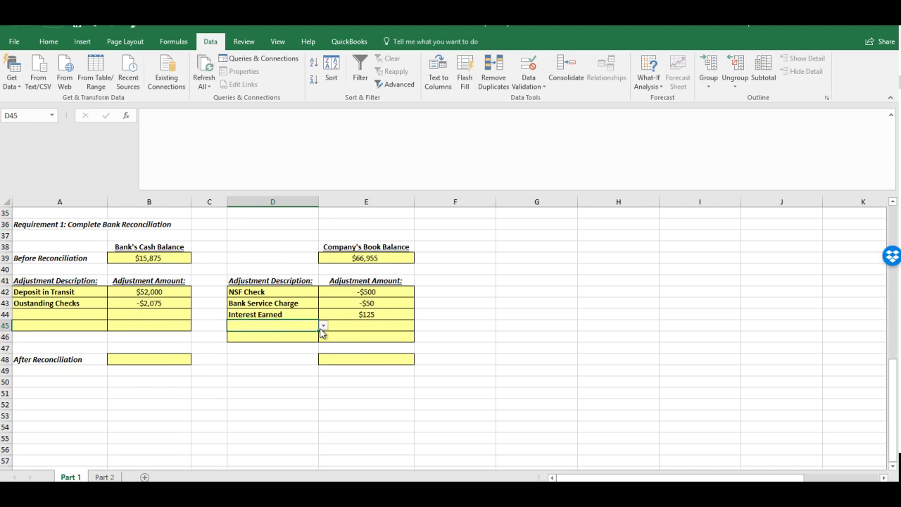
{"action": "left_click", "coordinate": [322, 326]}
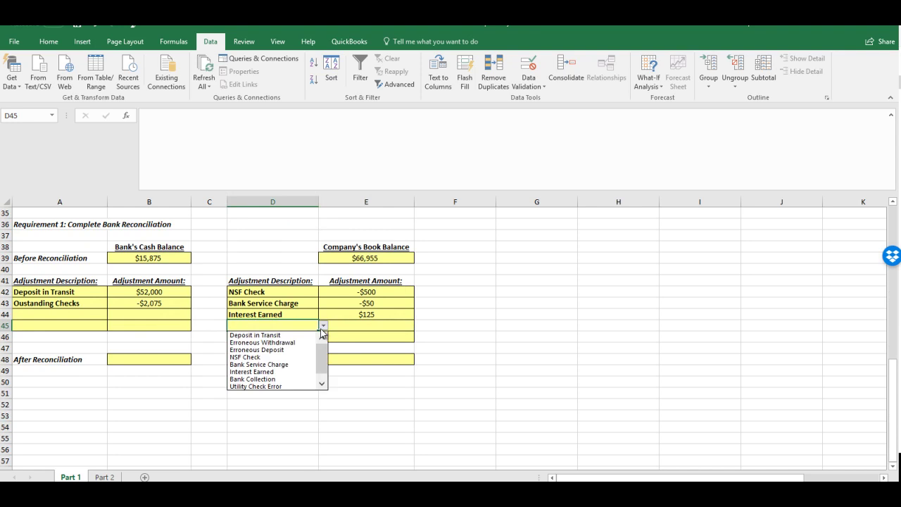
{"action": "left_click", "coordinate": [275, 380]}
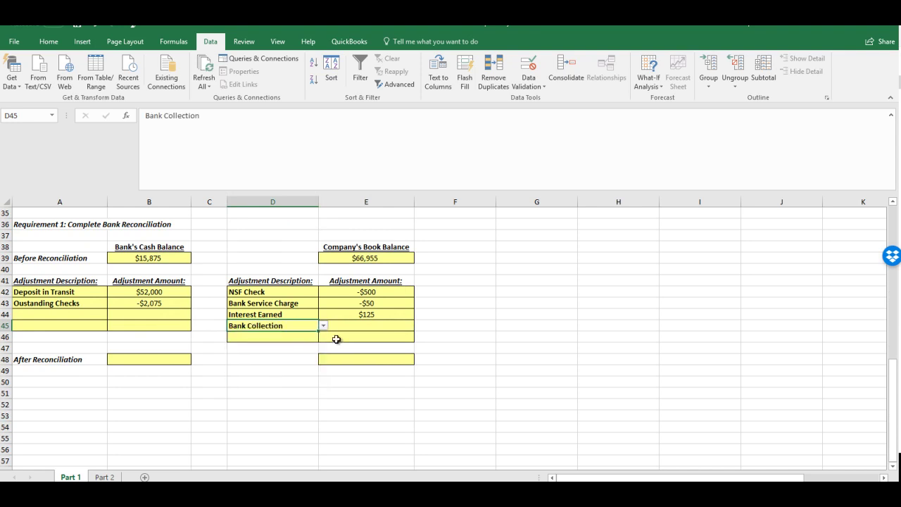
{"action": "left_click", "coordinate": [340, 327]}
{"action": "type", "text": "1,000"}
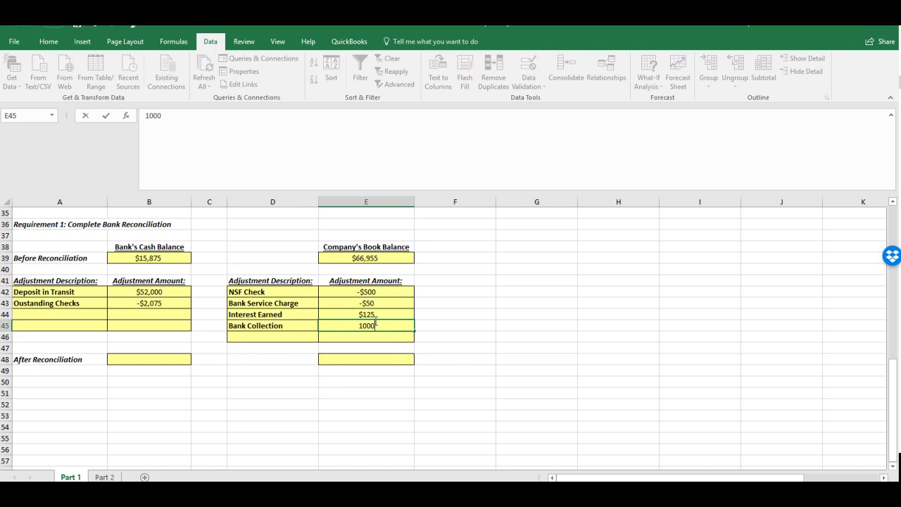
{"action": "key", "text": "Return"}
{"action": "scroll", "coordinate": [274, 329], "scroll_direction": "up", "scroll_amount": 2}
{"action": "scroll", "coordinate": [274, 329], "scroll_direction": "up", "scroll_amount": 4}
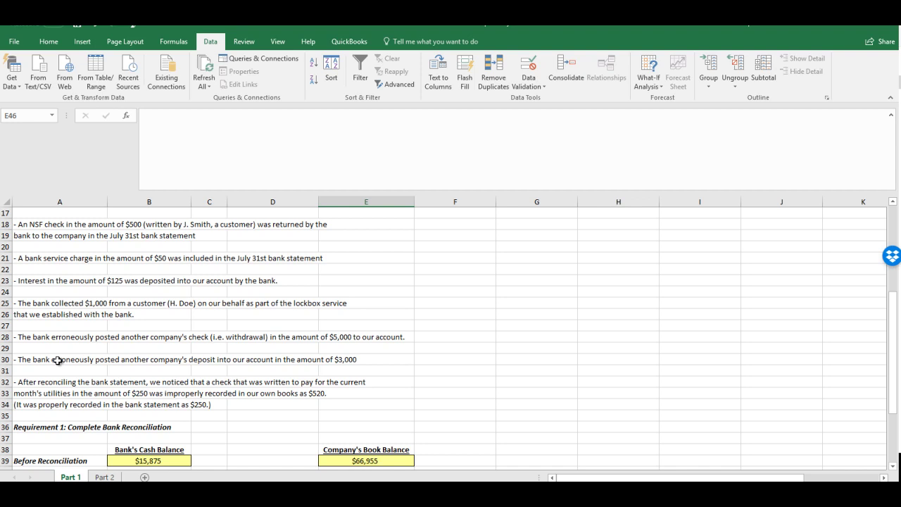
Set A44 to Erroneous Withdrawal and enter 5000 in B44.
{"action": "scroll", "coordinate": [58, 359], "scroll_direction": "down", "scroll_amount": 3}
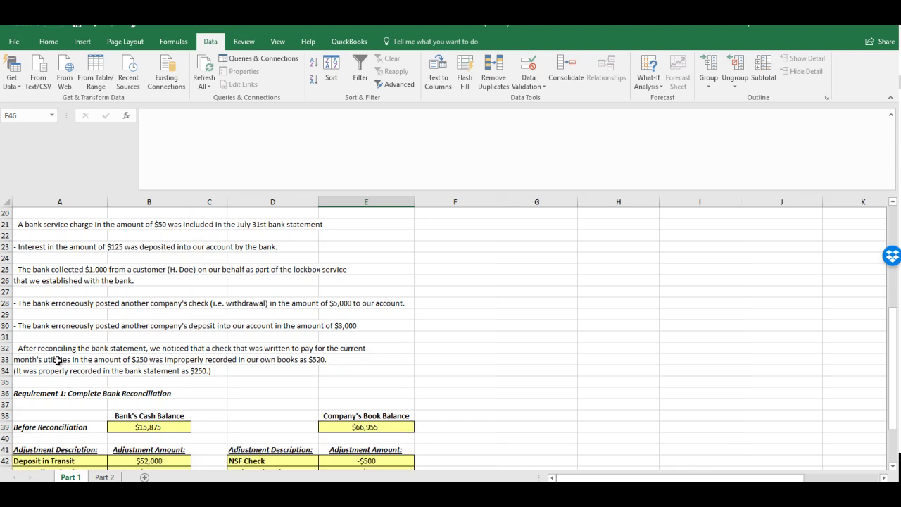
{"action": "left_click", "coordinate": [68, 419]}
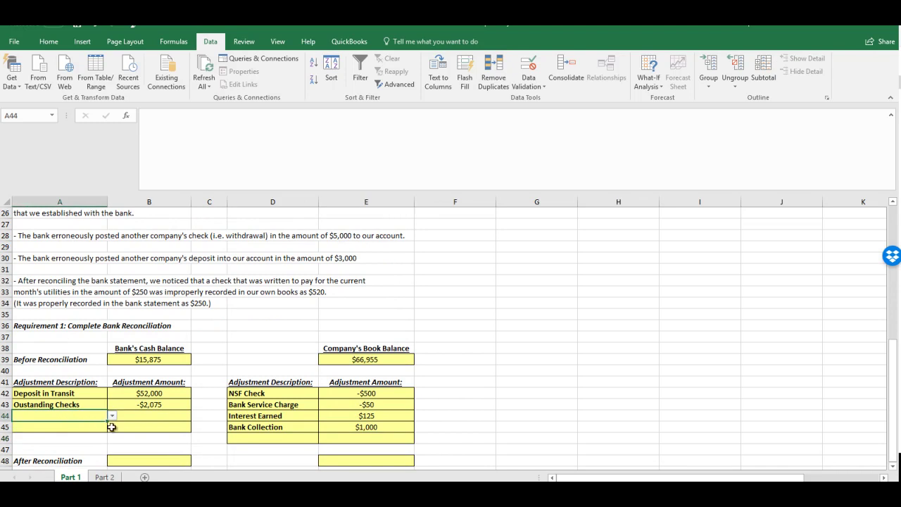
{"action": "left_click", "coordinate": [112, 417]}
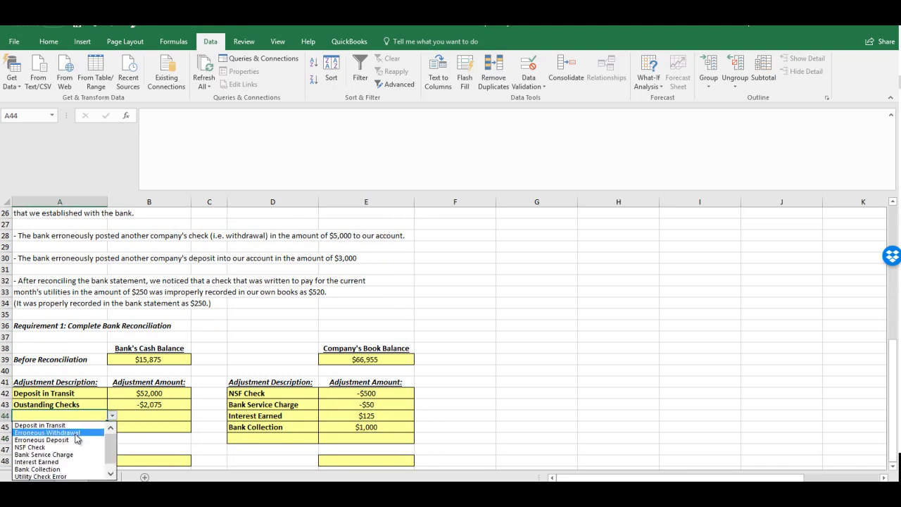
{"action": "left_click", "coordinate": [82, 432]}
{"action": "left_click", "coordinate": [157, 423]}
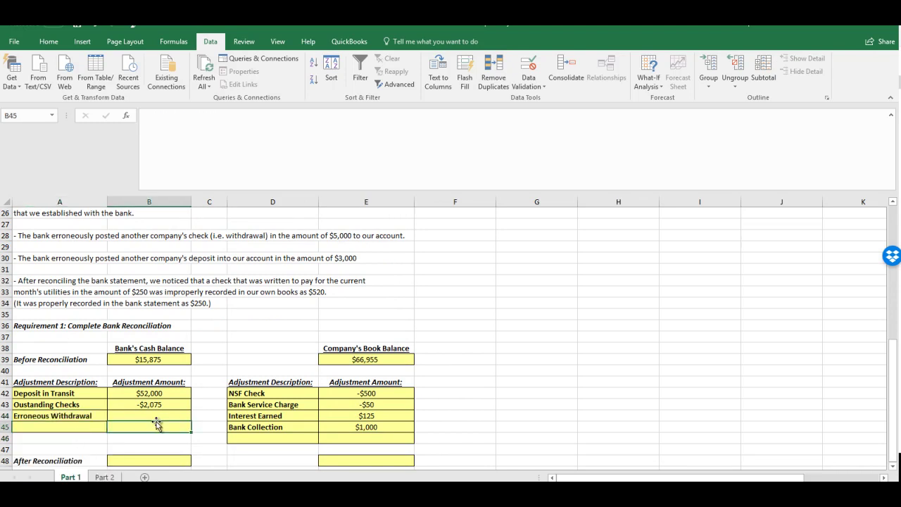
{"action": "key", "text": "Up"}
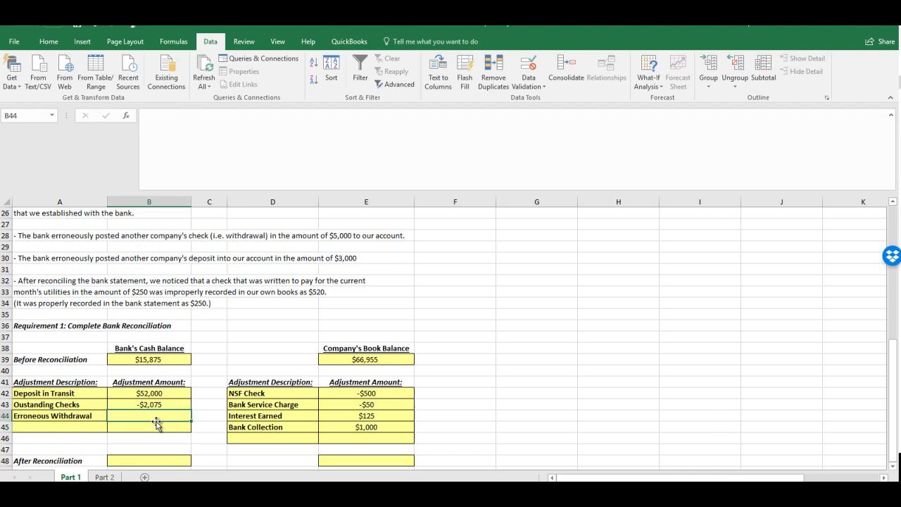
{"action": "scroll", "coordinate": [176, 415], "scroll_direction": "up", "scroll_amount": 3}
{"action": "scroll", "coordinate": [176, 317], "scroll_direction": "up", "scroll_amount": 1}
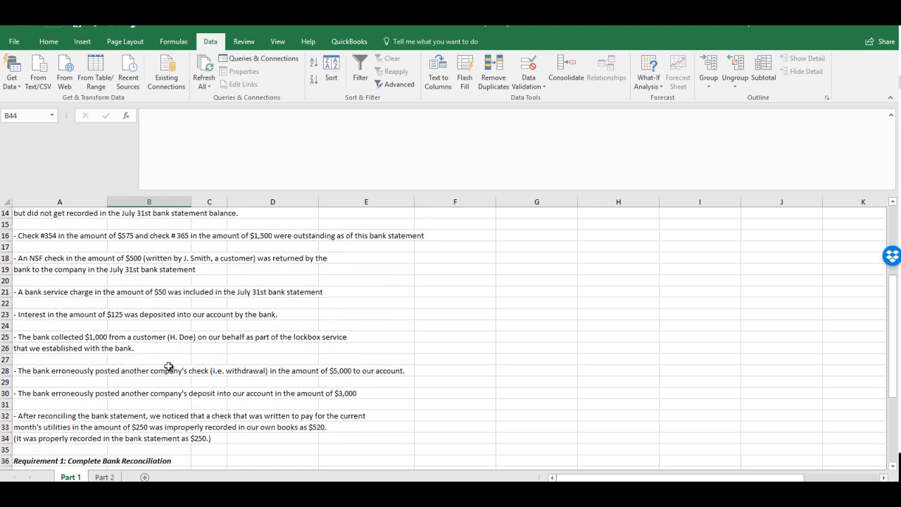
{"action": "scroll", "coordinate": [232, 373], "scroll_direction": "down", "scroll_amount": 4}
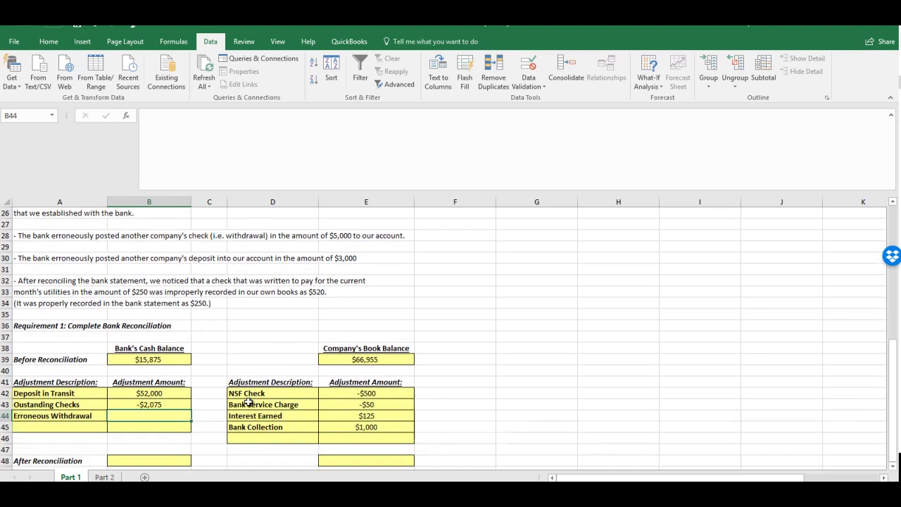
{"action": "type", "text": "5000"}
{"action": "key", "text": "Return"}
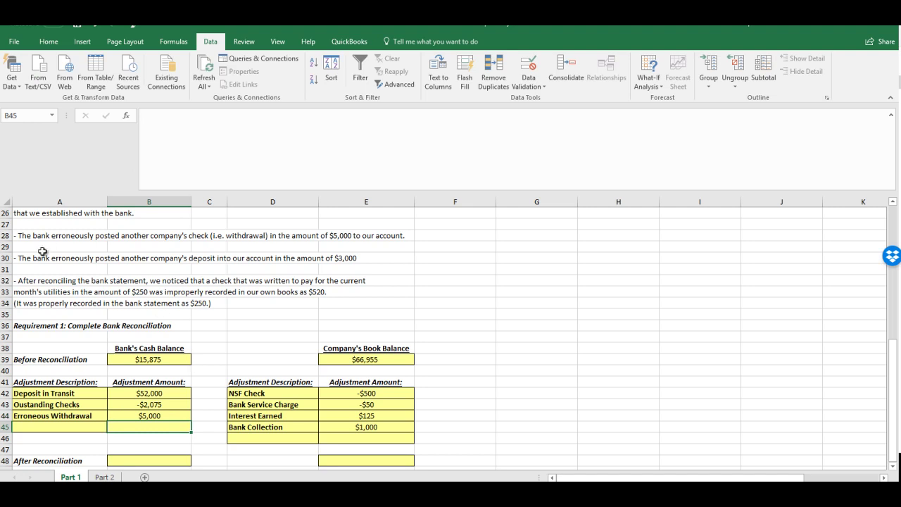
Set A45 to Erroneous Deposit and enter -3000 in B45.
{"action": "left_click", "coordinate": [89, 259]}
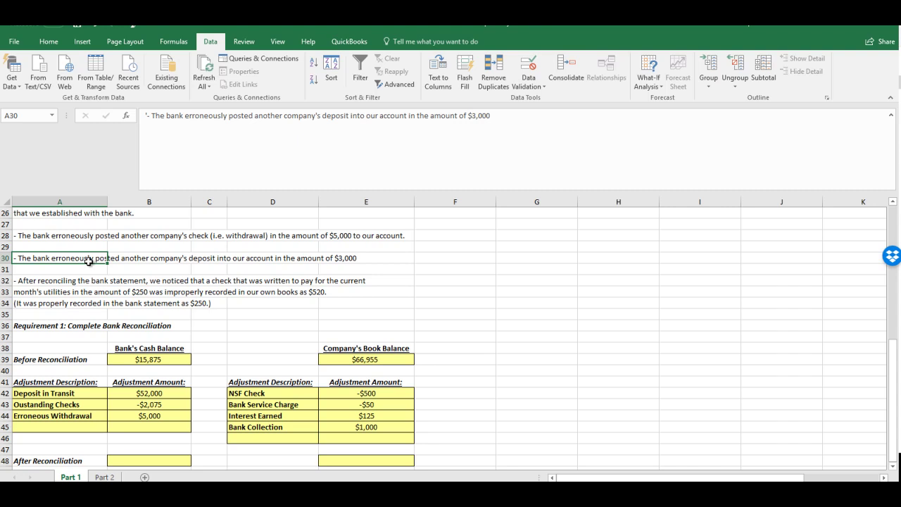
{"action": "left_click", "coordinate": [67, 426]}
{"action": "left_click", "coordinate": [112, 427]}
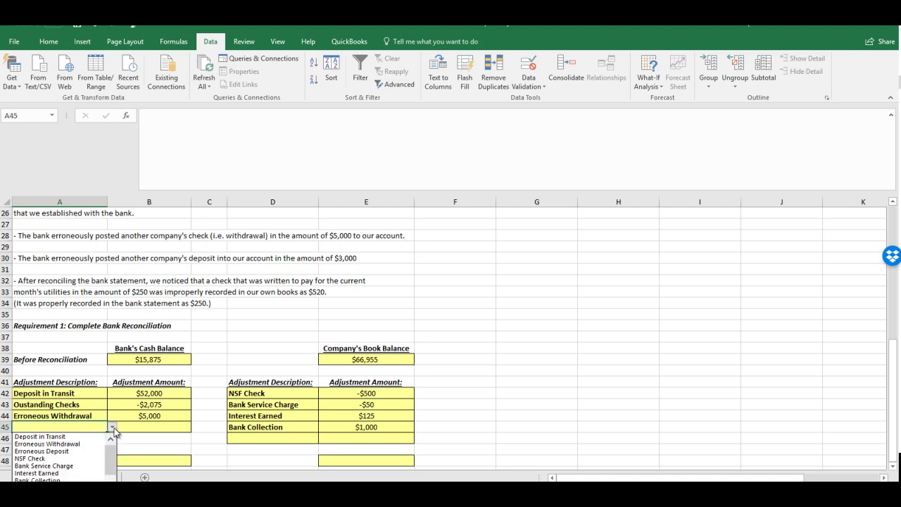
{"action": "left_click", "coordinate": [70, 451]}
{"action": "left_click", "coordinate": [173, 427]}
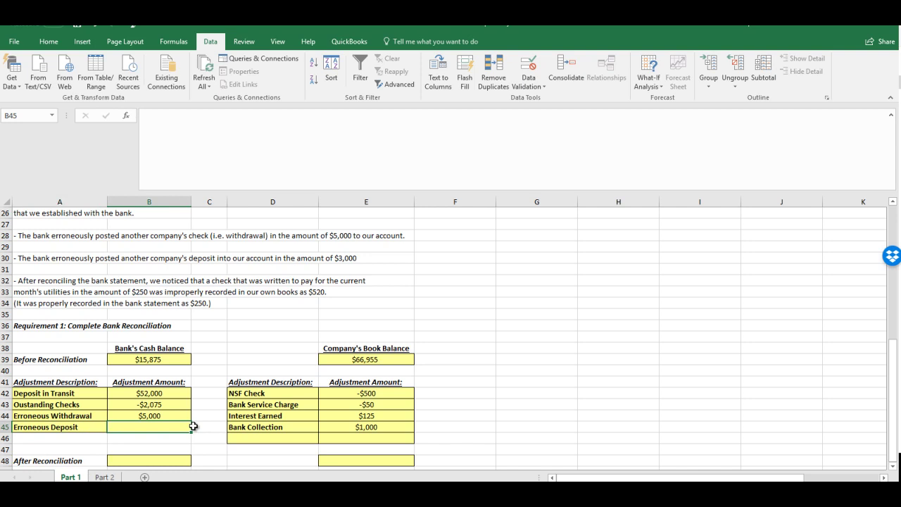
{"action": "type", "text": "-3000"}
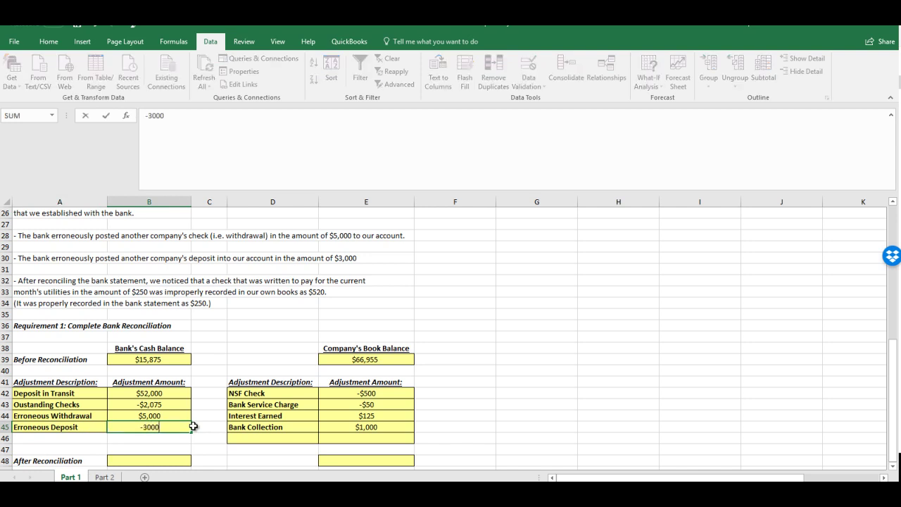
{"action": "key", "text": "Return"}
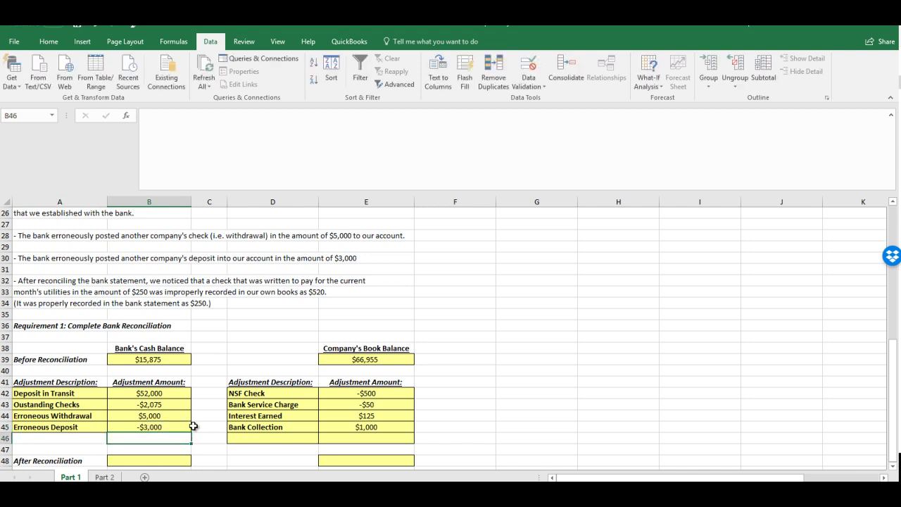
Check the utility check note, then enter the $270 utility adjustment in E46.
{"action": "left_click", "coordinate": [41, 302]}
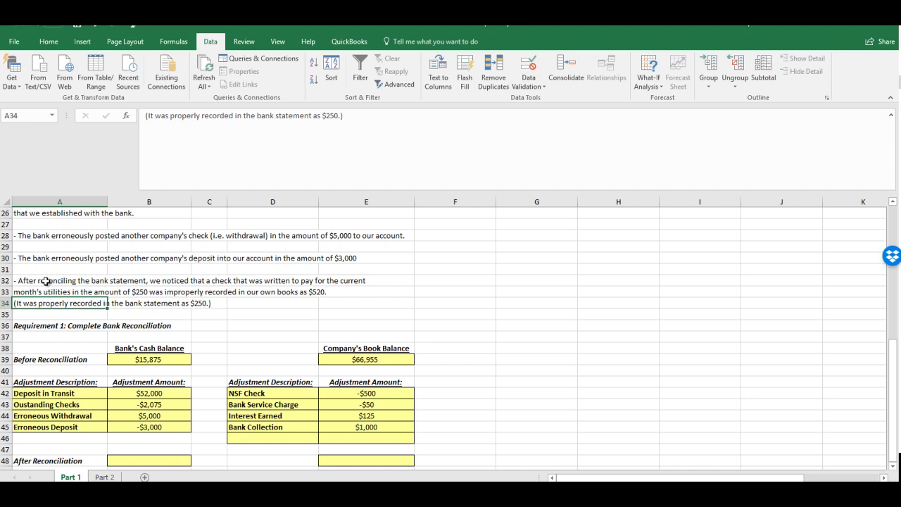
{"action": "double_click", "coordinate": [371, 440]}
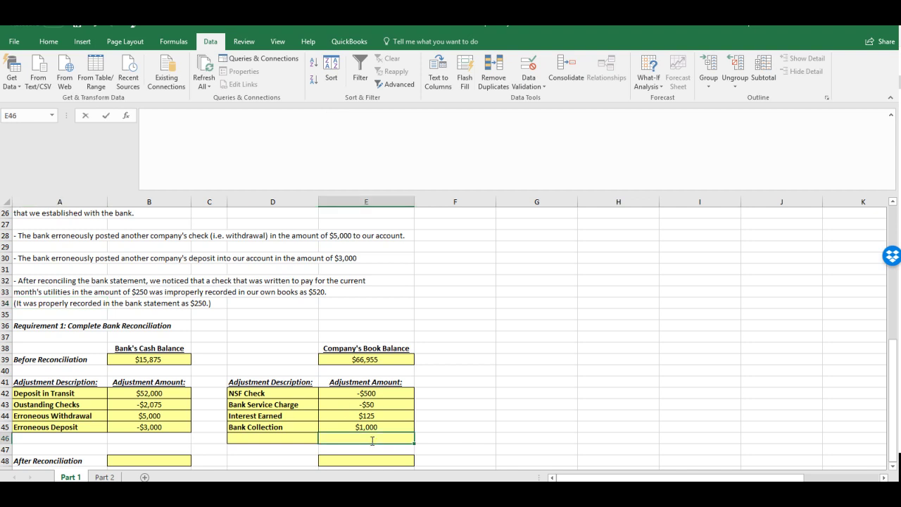
{"action": "type", "text": "270"}
{"action": "key", "text": "Return"}
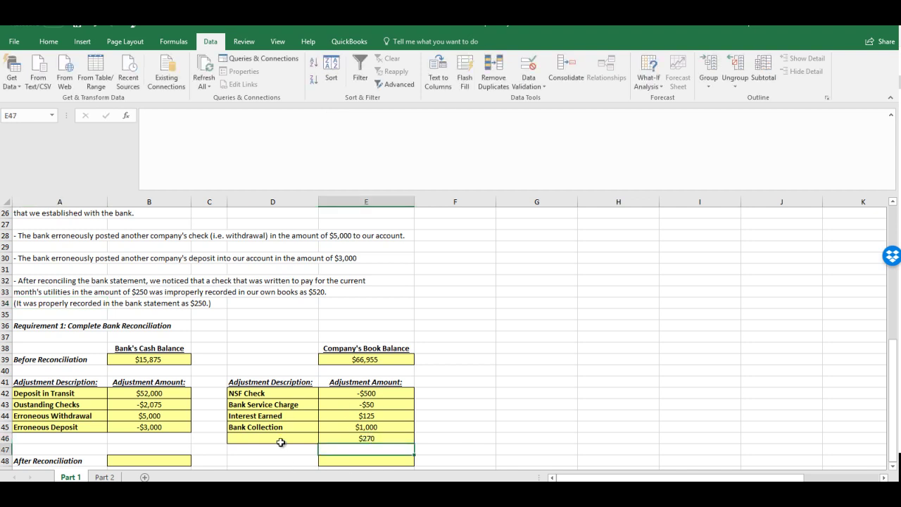
Choose Utility Check Error as the description in D46.
{"action": "left_click", "coordinate": [281, 439]}
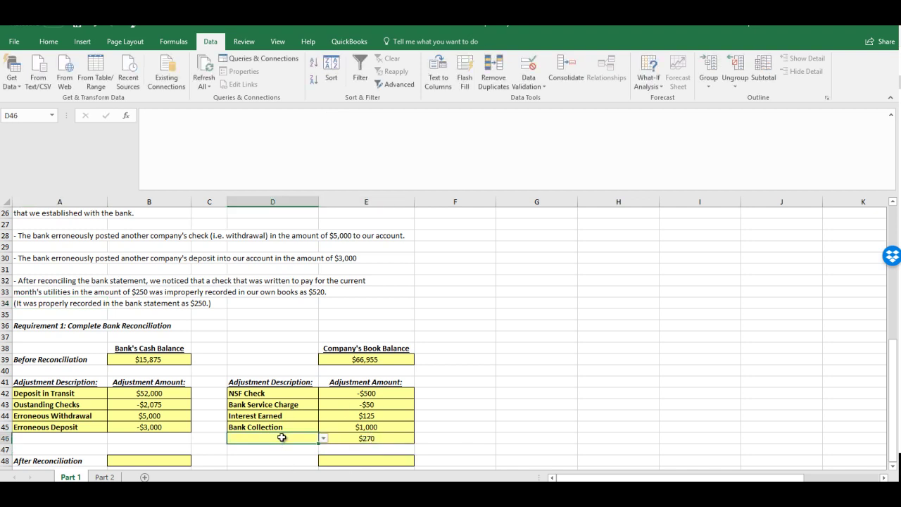
{"action": "left_click", "coordinate": [324, 439]}
{"action": "left_click", "coordinate": [322, 428]}
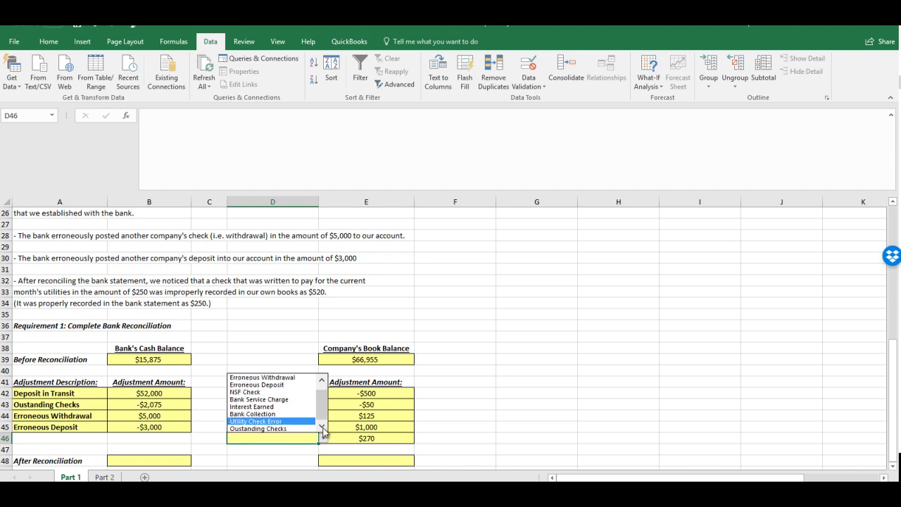
{"action": "left_click", "coordinate": [284, 421]}
Begin the bank's After Reconciliation formula in B48.
{"action": "left_click", "coordinate": [367, 438]}
{"action": "scroll", "coordinate": [282, 436], "scroll_direction": "down", "scroll_amount": 1}
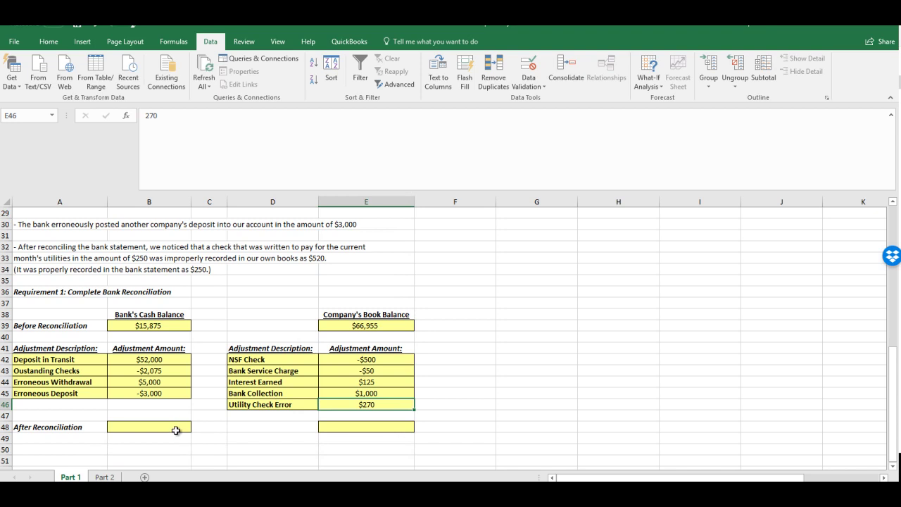
{"action": "left_click", "coordinate": [176, 430]}
{"action": "type", "text": "="}
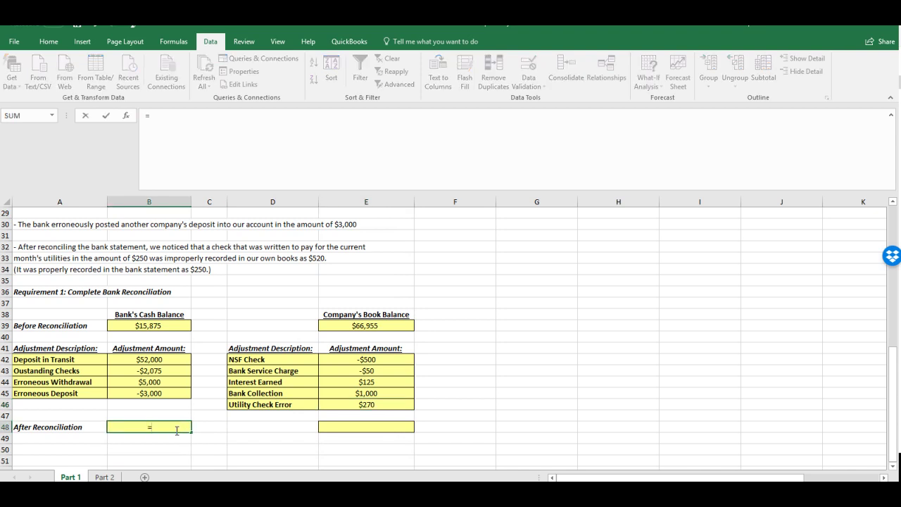
Total the bank side in B48: cash balance B39 plus adjustments B42 through B45.
{"action": "key", "text": "Up"}
{"action": "key", "text": "Up"}
{"action": "key", "text": "Up"}
{"action": "key", "text": "Up"}
{"action": "key", "text": "Up"}
{"action": "key", "text": "Up"}
{"action": "key", "text": "Up"}
{"action": "key", "text": "Up"}
{"action": "key", "text": "Up"}
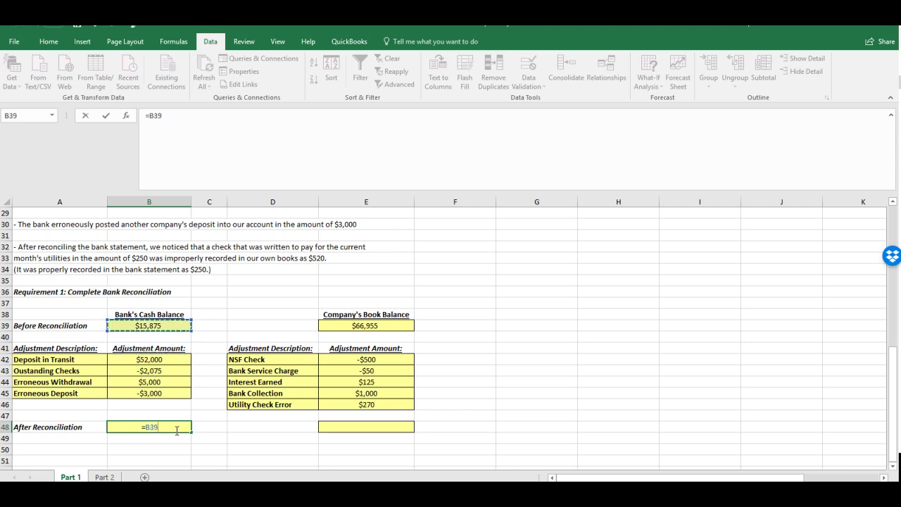
{"action": "type", "text": "+"}
{"action": "key", "text": "Up"}
{"action": "key", "text": "Up"}
{"action": "key", "text": "Up"}
{"action": "key", "text": "Up"}
{"action": "key", "text": "Up"}
{"action": "key", "text": "Up"}
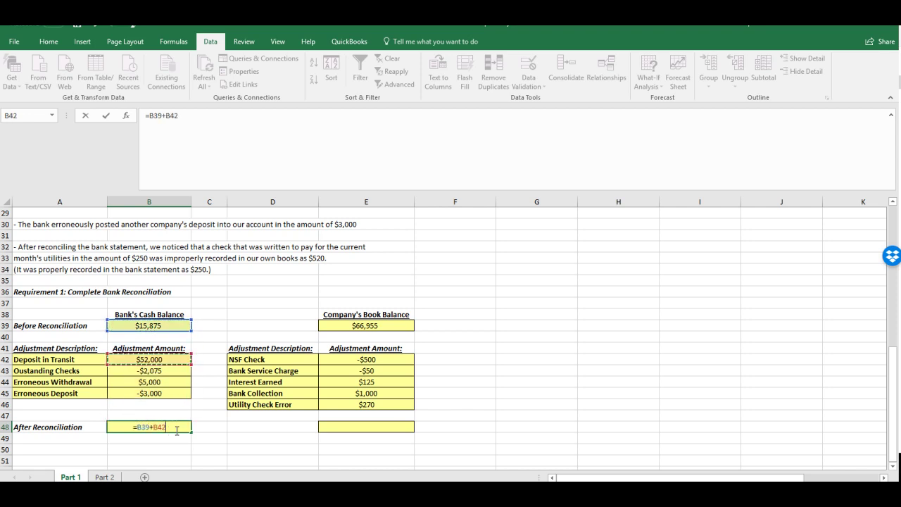
{"action": "type", "text": "+"}
{"action": "key", "text": "Up"}
{"action": "key", "text": "Up"}
{"action": "key", "text": "Up"}
{"action": "key", "text": "Up"}
{"action": "key", "text": "Up"}
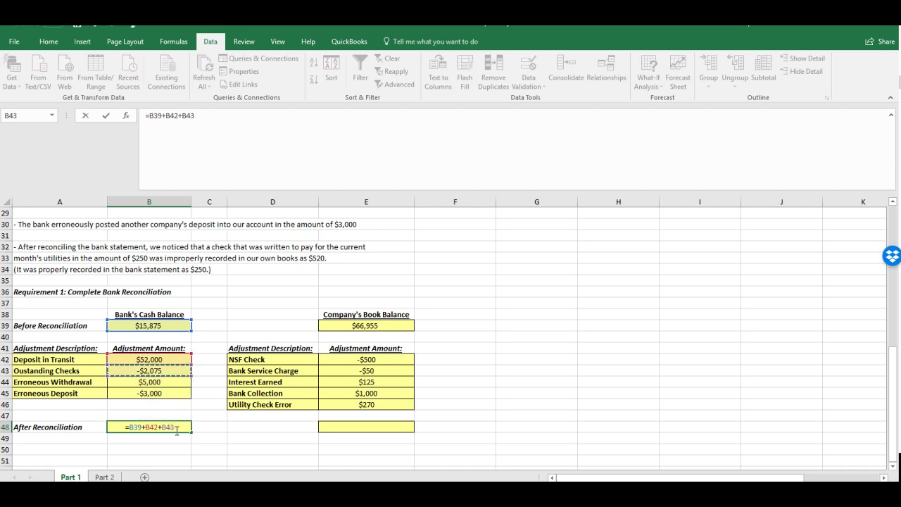
{"action": "type", "text": "+"}
{"action": "key", "text": "Up"}
{"action": "key", "text": "Up"}
{"action": "key", "text": "Up"}
{"action": "key", "text": "Up"}
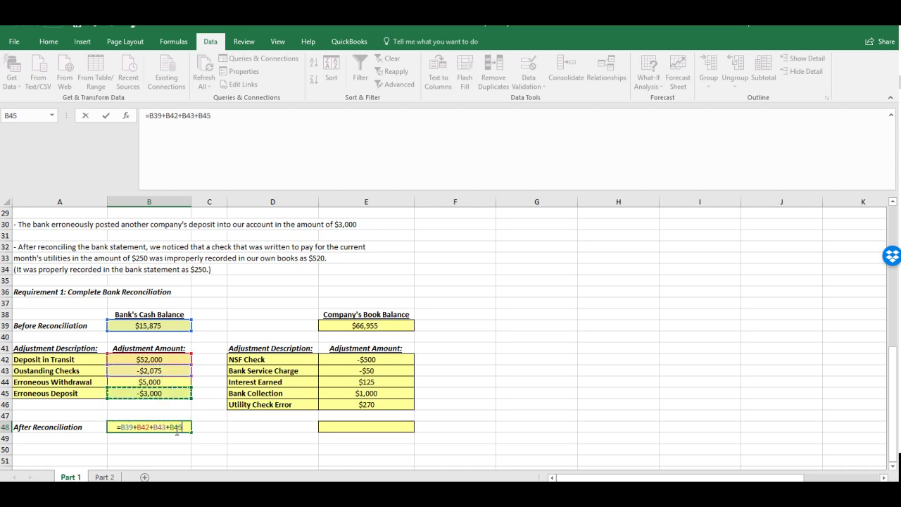
{"action": "type", "text": "+"}
{"action": "key", "text": "Up"}
{"action": "key", "text": "Up"}
{"action": "key", "text": "Up"}
{"action": "key", "text": "Return"}
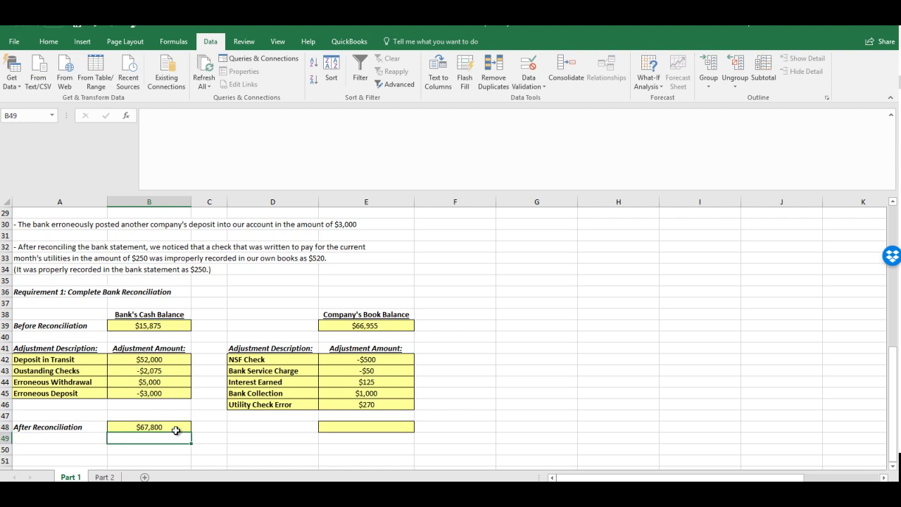
{"action": "key", "text": "Up"}
Total the book side in E48: book balance E39 plus adjustments E42 through E46, giving $67,800.
{"action": "key", "text": "Right"}
{"action": "key", "text": "Right"}
{"action": "key", "text": "Right"}
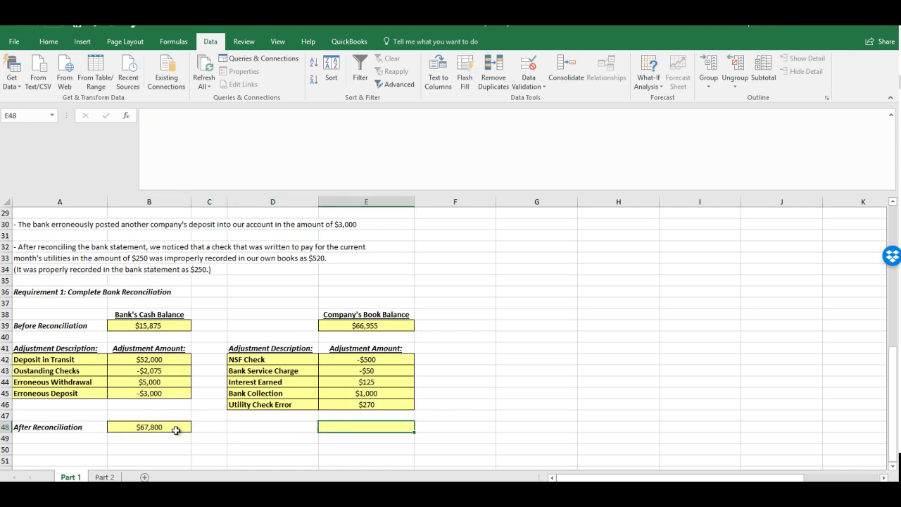
{"action": "type", "text": "="}
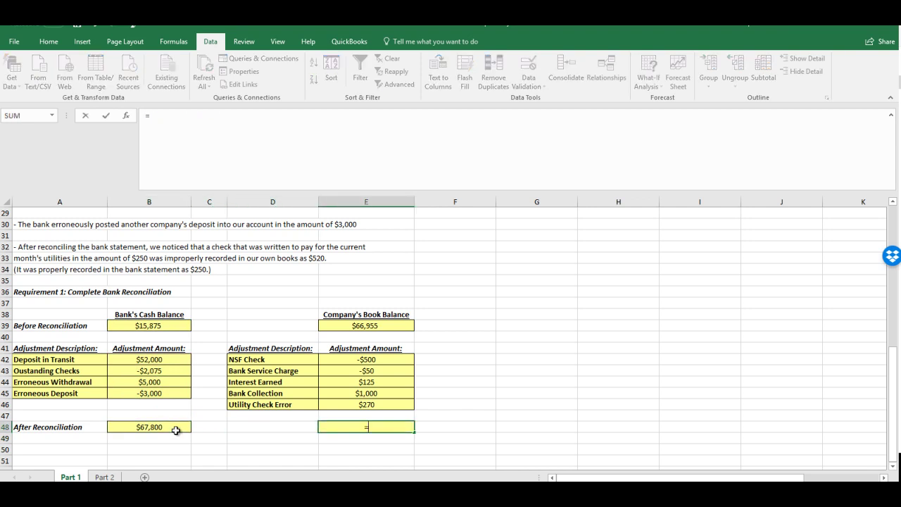
{"action": "key", "text": "Up"}
{"action": "key", "text": "Up"}
{"action": "key", "text": "Up"}
{"action": "key", "text": "Up"}
{"action": "key", "text": "Up"}
{"action": "key", "text": "Up"}
{"action": "key", "text": "Up"}
{"action": "key", "text": "Up"}
{"action": "key", "text": "Up"}
{"action": "type", "text": "+"}
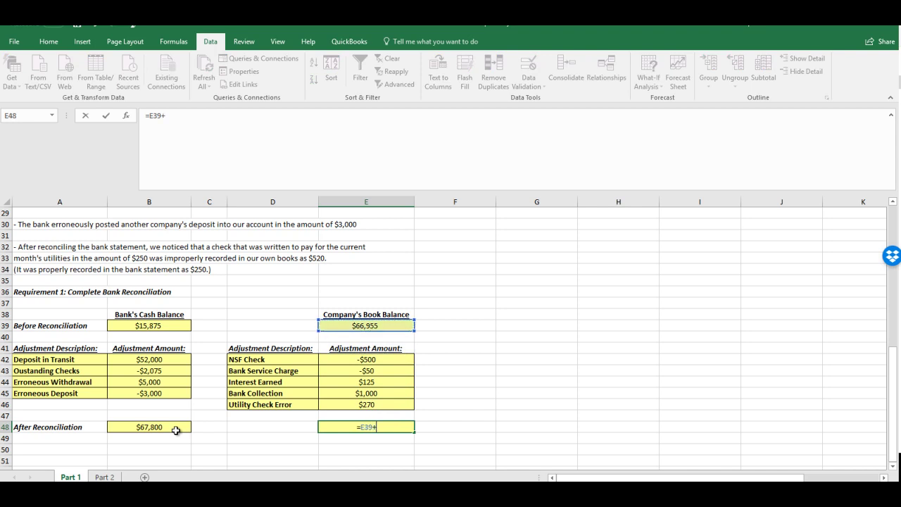
{"action": "key", "text": "Up"}
{"action": "key", "text": "Up"}
{"action": "key", "text": "Up"}
{"action": "key", "text": "Up"}
{"action": "key", "text": "Up"}
{"action": "key", "text": "Up"}
{"action": "type", "text": "+"}
{"action": "key", "text": "Up"}
{"action": "key", "text": "Up"}
{"action": "key", "text": "Up"}
{"action": "key", "text": "Up"}
{"action": "key", "text": "Up"}
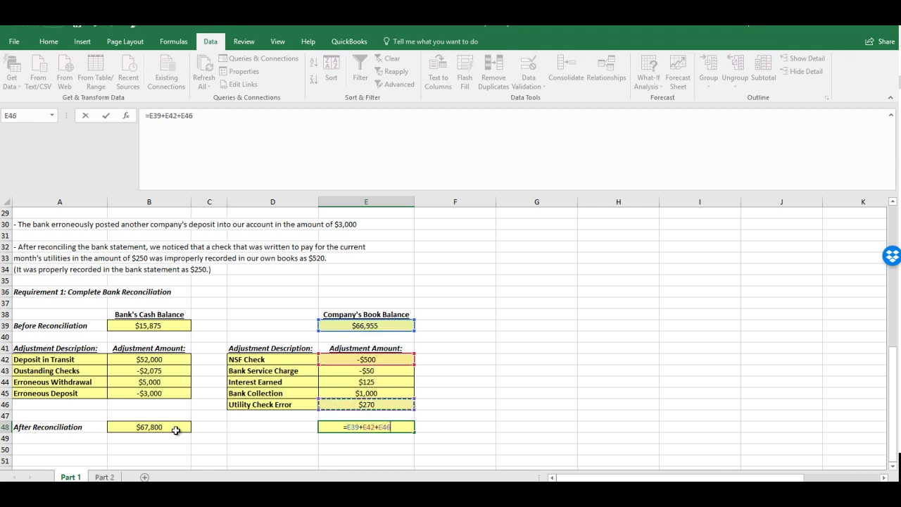
{"action": "type", "text": "+"}
{"action": "key", "text": "Up"}
{"action": "key", "text": "Up"}
{"action": "key", "text": "Up"}
{"action": "key", "text": "Up"}
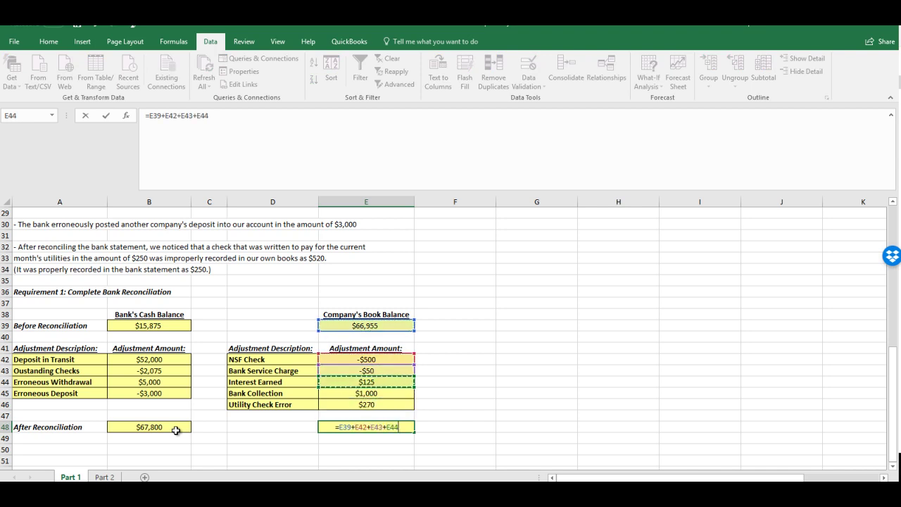
{"action": "type", "text": "+"}
{"action": "key", "text": "Up"}
{"action": "key", "text": "Up"}
{"action": "key", "text": "Up"}
{"action": "type", "text": "+"}
{"action": "key", "text": "Up"}
{"action": "key", "text": "Up"}
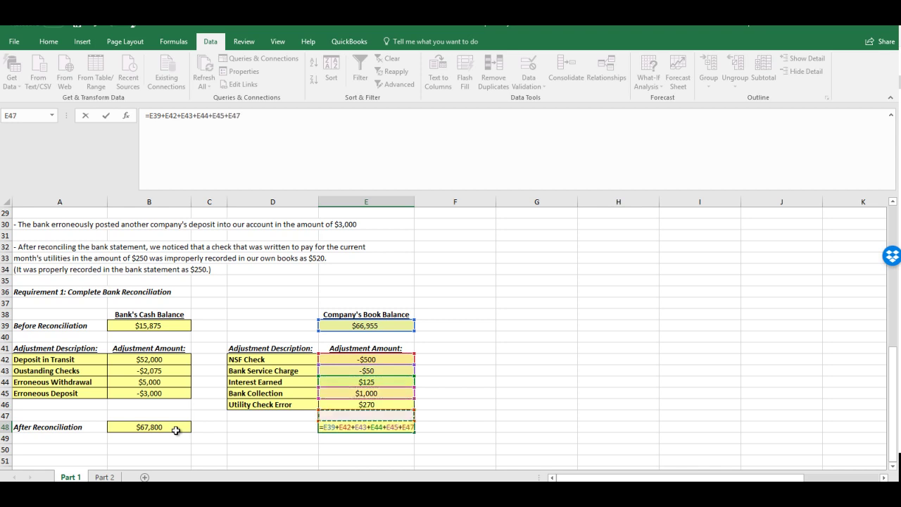
{"action": "key", "text": "Return"}
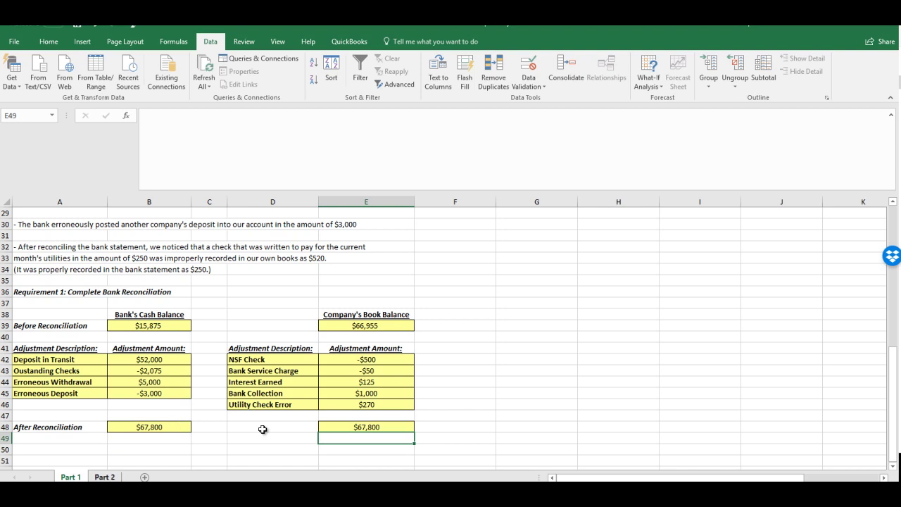
{"action": "left_click_drag", "start_coordinate": [513, 338], "coordinate": [513, 348]}
{"action": "scroll", "coordinate": [510, 345], "scroll_direction": "down", "scroll_amount": 3}
{"action": "scroll", "coordinate": [246, 422], "scroll_direction": "up", "scroll_amount": 6}
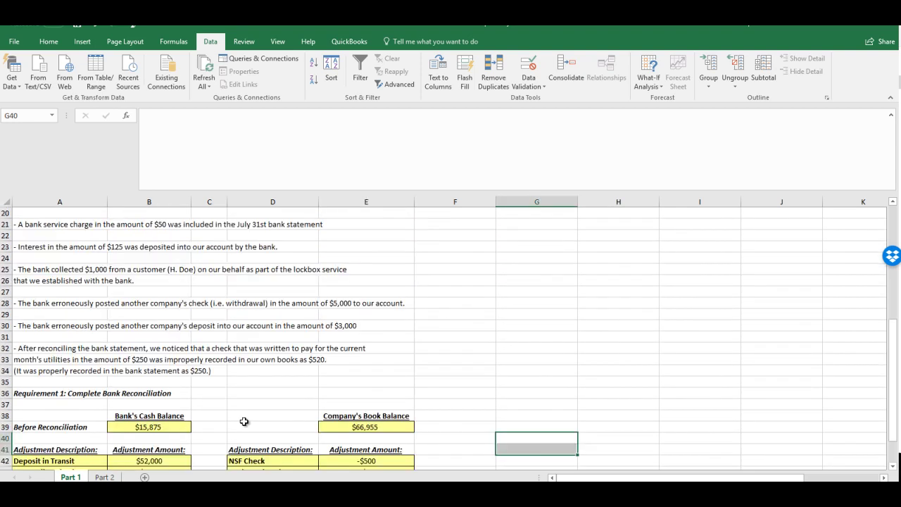
{"action": "scroll", "coordinate": [243, 422], "scroll_direction": "up", "scroll_amount": 6}
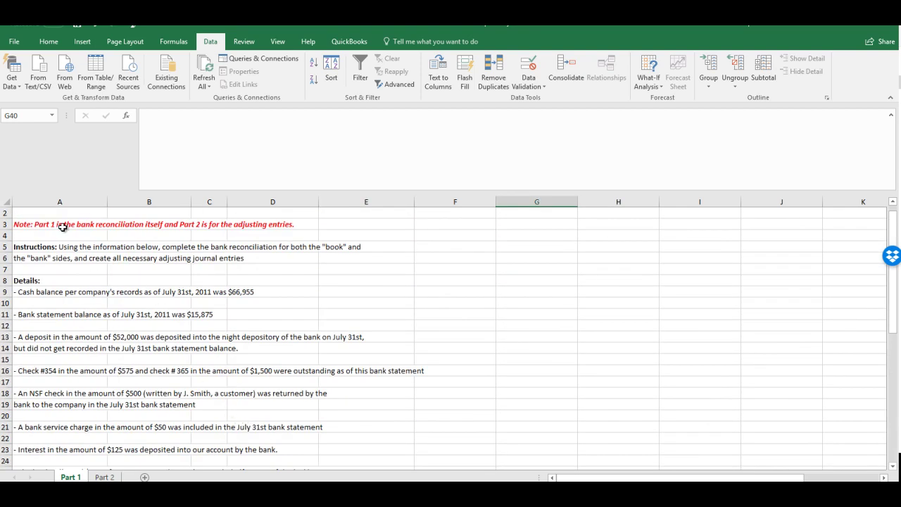
{"action": "scroll", "coordinate": [231, 244], "scroll_direction": "down", "scroll_amount": 4}
{"action": "scroll", "coordinate": [236, 310], "scroll_direction": "down", "scroll_amount": 7}
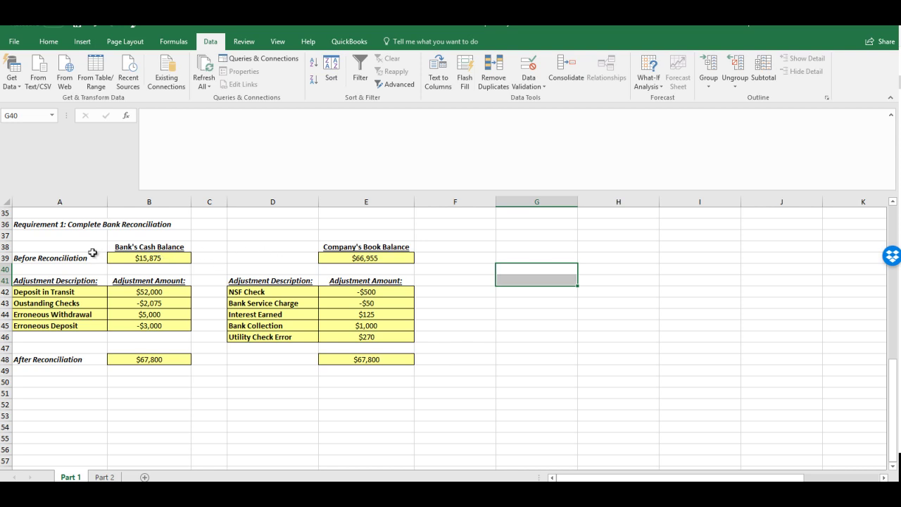
{"action": "left_click_drag", "start_coordinate": [56, 245], "coordinate": [155, 371]}
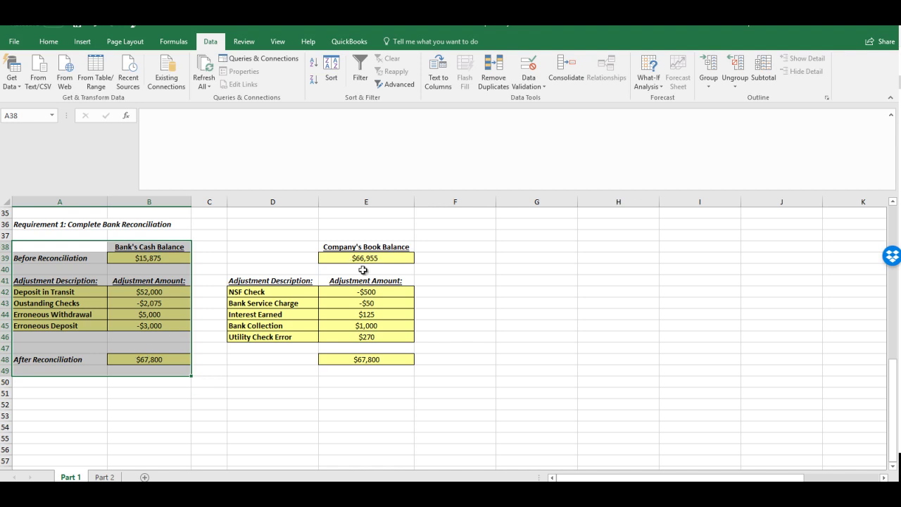
{"action": "left_click_drag", "start_coordinate": [385, 293], "coordinate": [383, 337]}
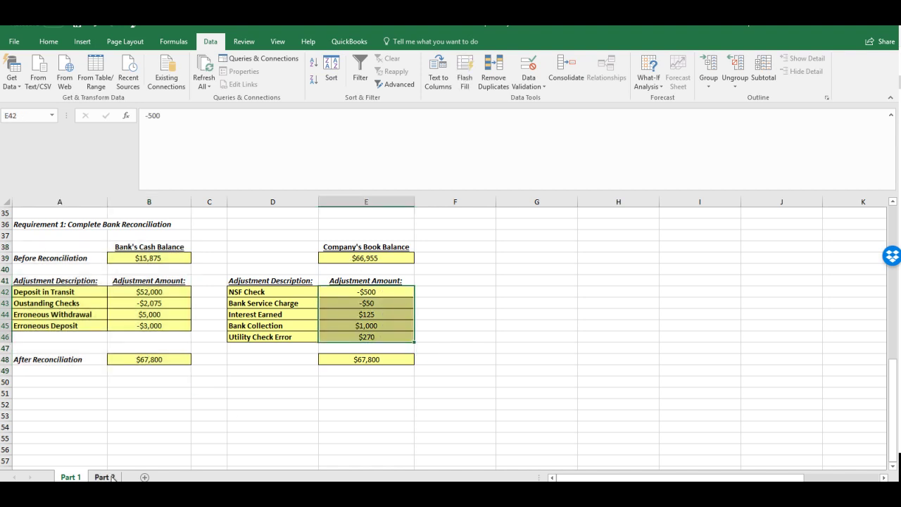
{"action": "left_click", "coordinate": [258, 290]}
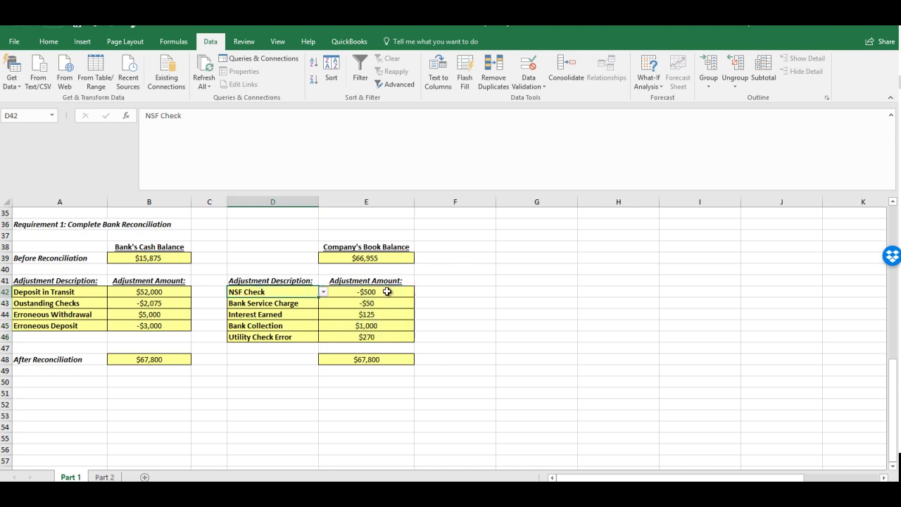
On Part 2, credit Cash for 500 on entry A's credit line.
{"action": "left_click", "coordinate": [105, 477]}
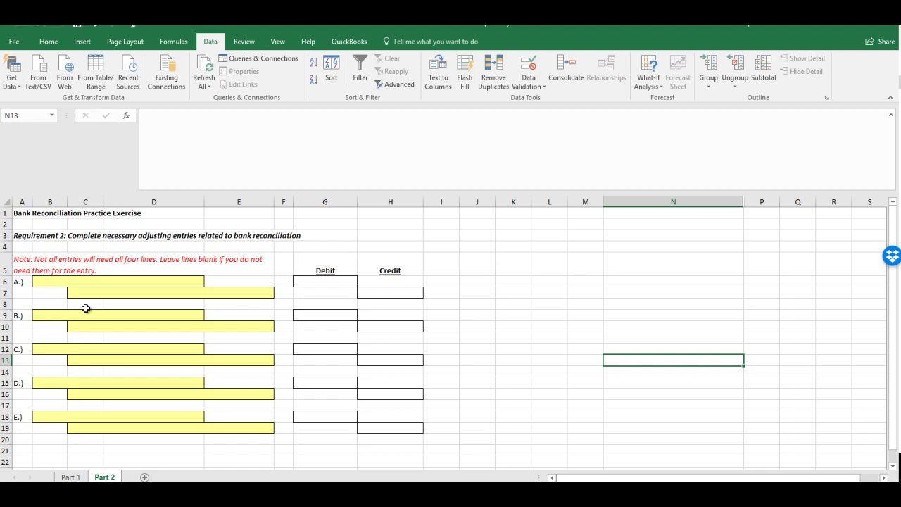
{"action": "left_click", "coordinate": [133, 292]}
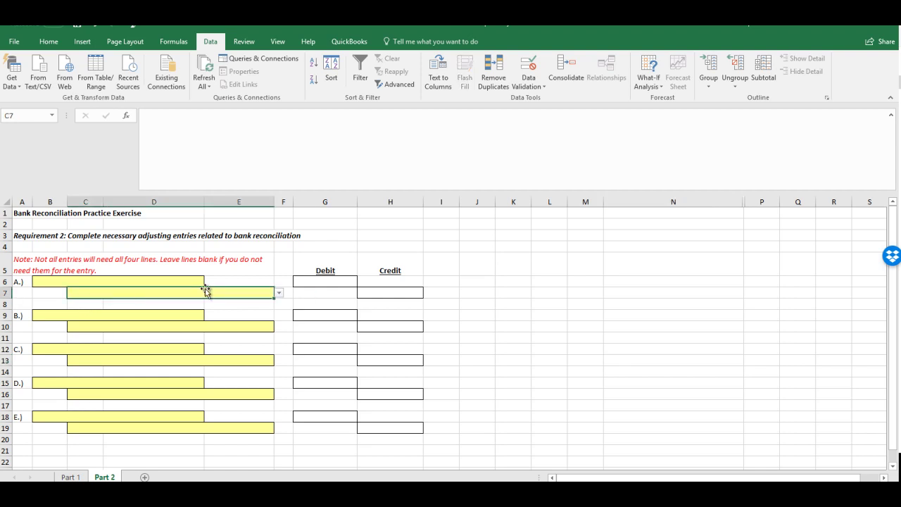
{"action": "left_click", "coordinate": [280, 294]}
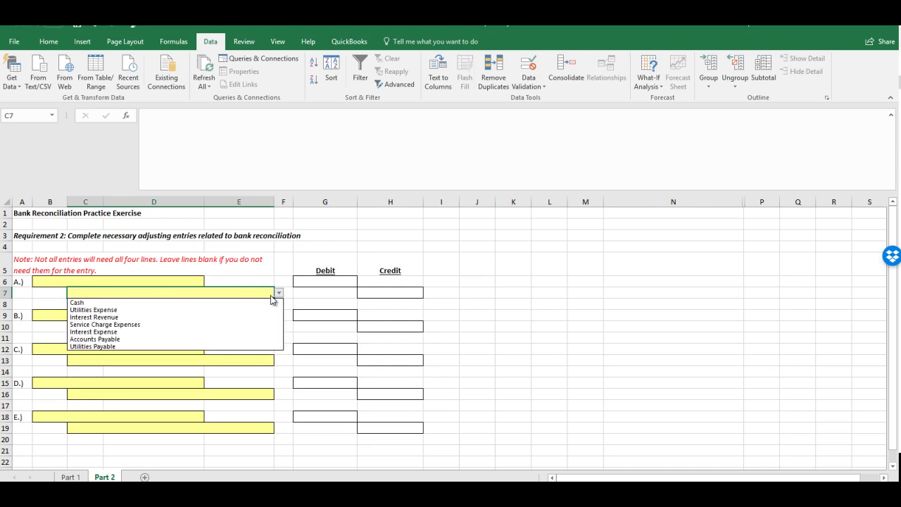
{"action": "left_click", "coordinate": [123, 304]}
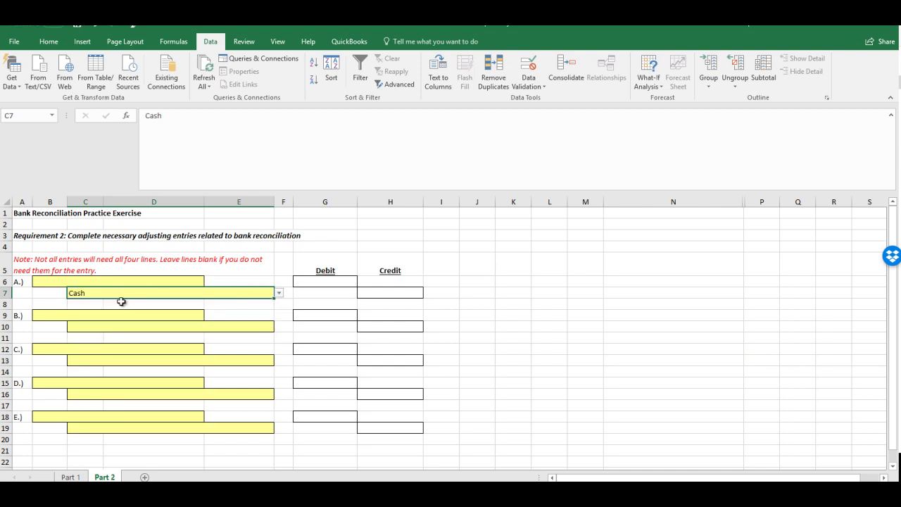
{"action": "left_click", "coordinate": [399, 295]}
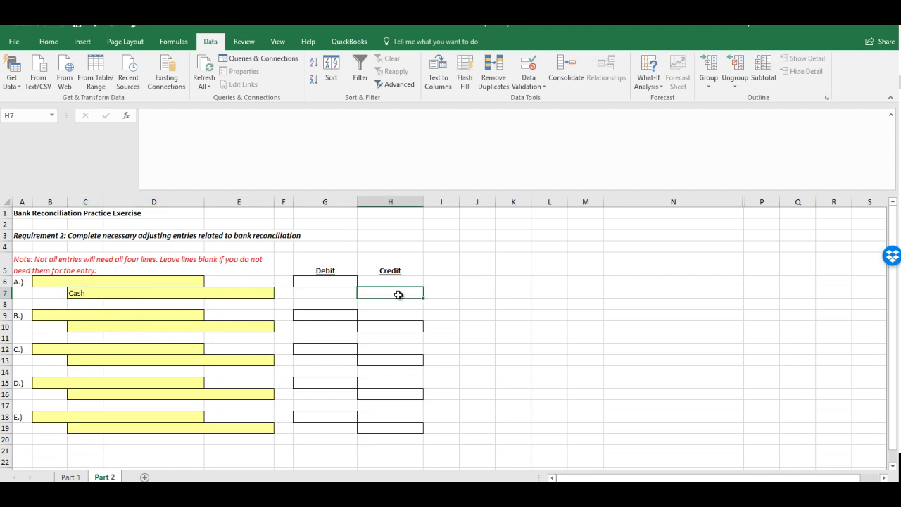
{"action": "type", "text": "500"}
{"action": "key", "text": "Return"}
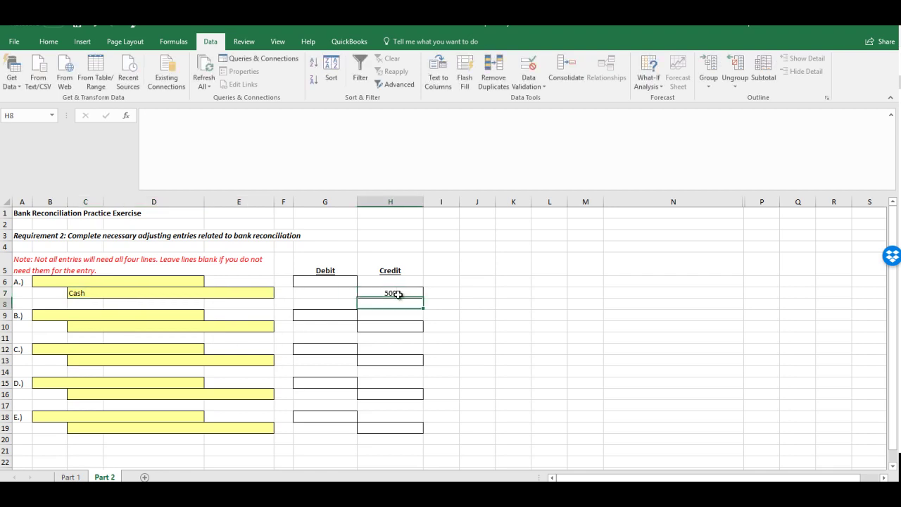
Review the NSF check details on Part 1, then return to Part 2.
{"action": "left_click", "coordinate": [68, 477]}
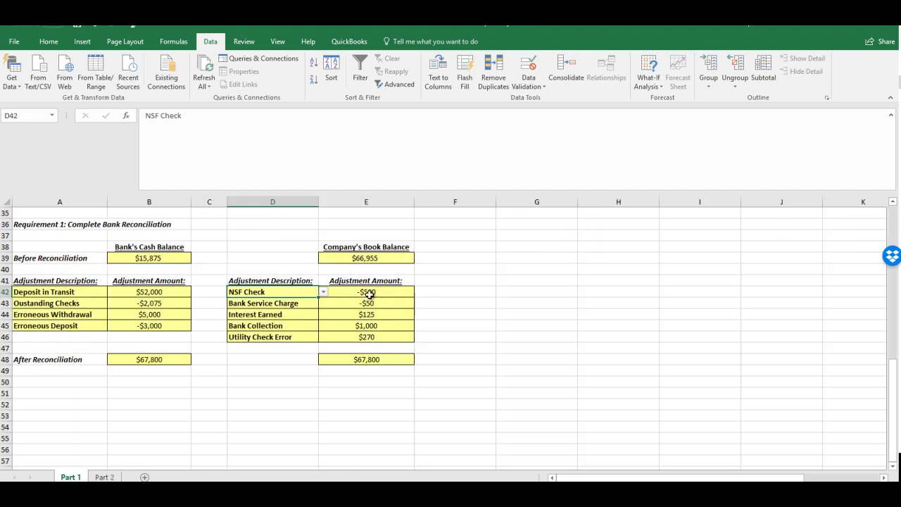
{"action": "left_click", "coordinate": [104, 478]}
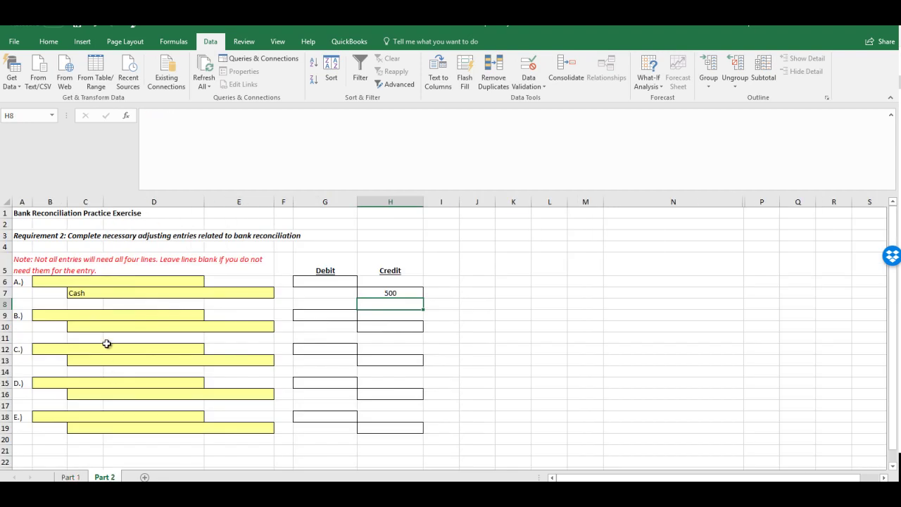
{"action": "left_click", "coordinate": [70, 477]}
{"action": "scroll", "coordinate": [143, 331], "scroll_direction": "up", "scroll_amount": 8}
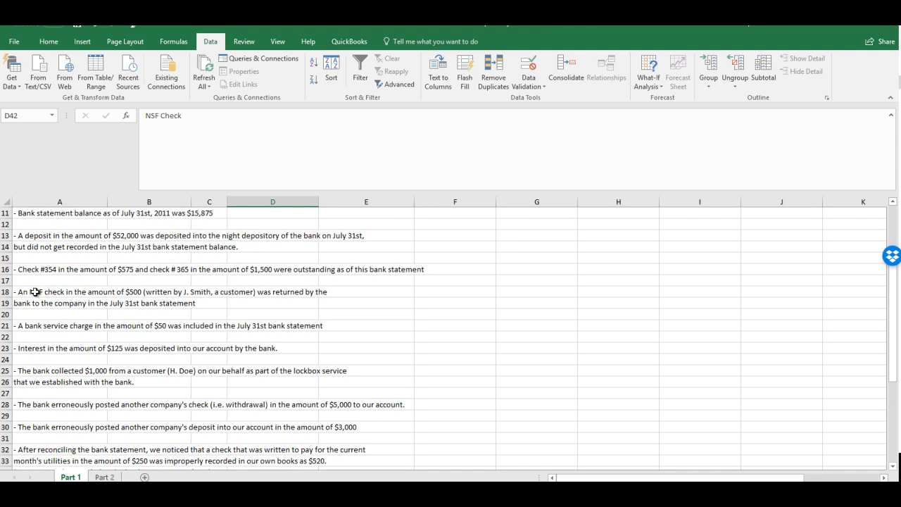
{"action": "left_click", "coordinate": [103, 478]}
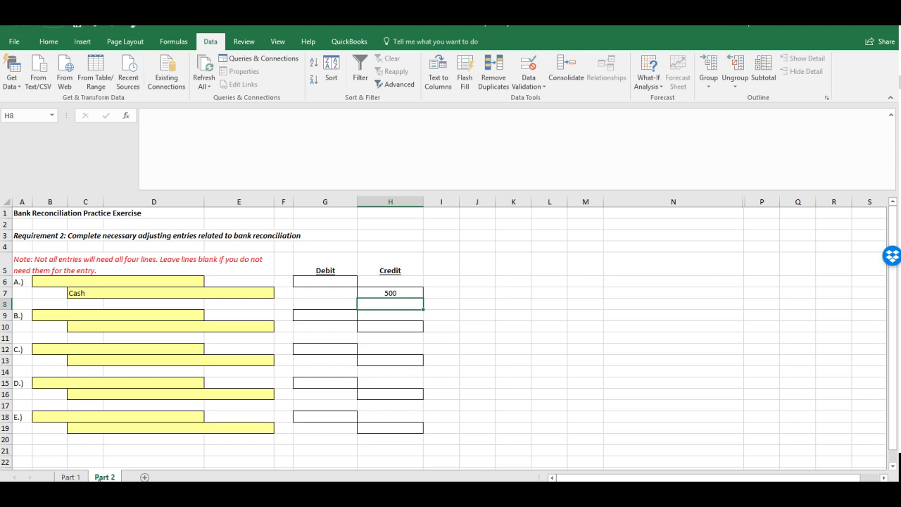
Debit Accounts Receivable for 500 on entry A's debit line.
{"action": "left_click", "coordinate": [186, 281]}
{"action": "left_click", "coordinate": [209, 281]}
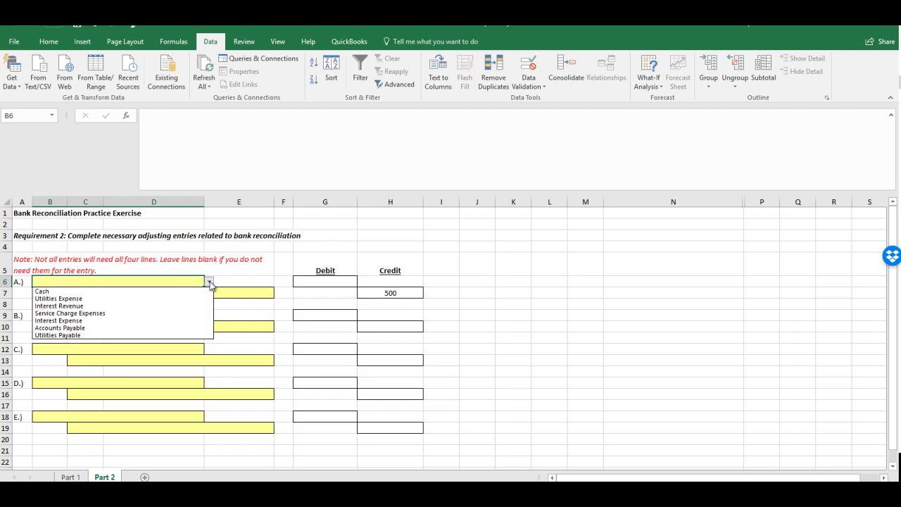
{"action": "left_click", "coordinate": [94, 291]}
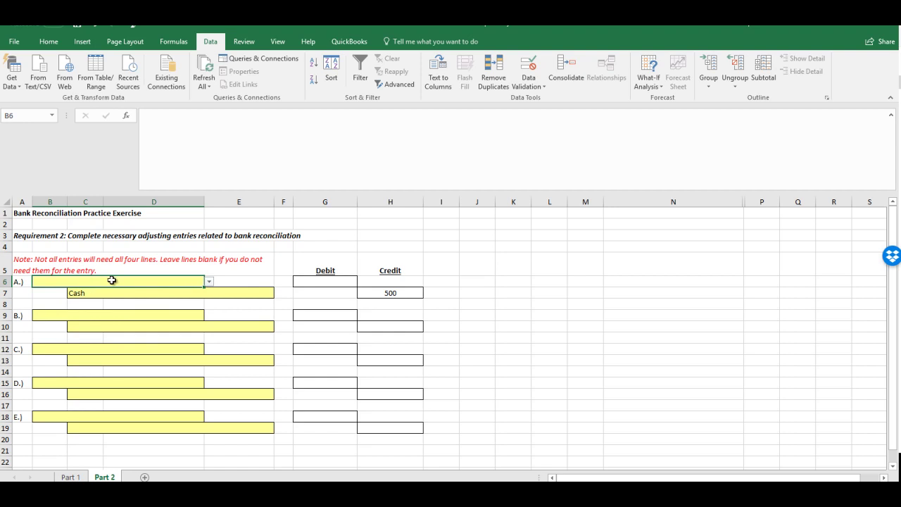
{"action": "left_click", "coordinate": [210, 283]}
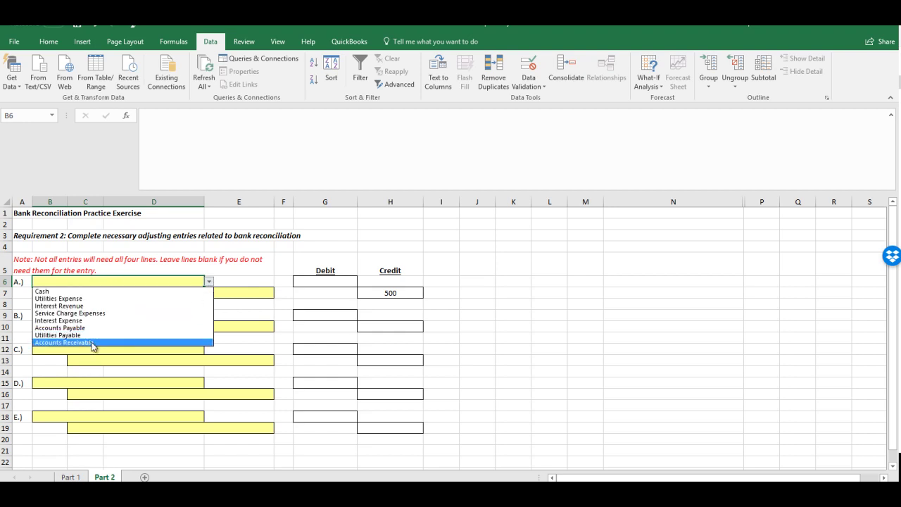
{"action": "left_click", "coordinate": [93, 343]}
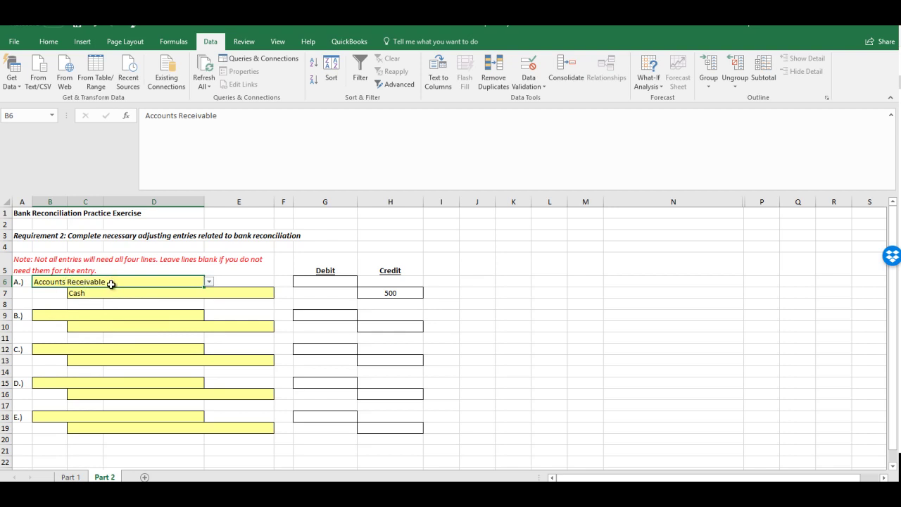
{"action": "left_click", "coordinate": [320, 283]}
{"action": "type", "text": "500"}
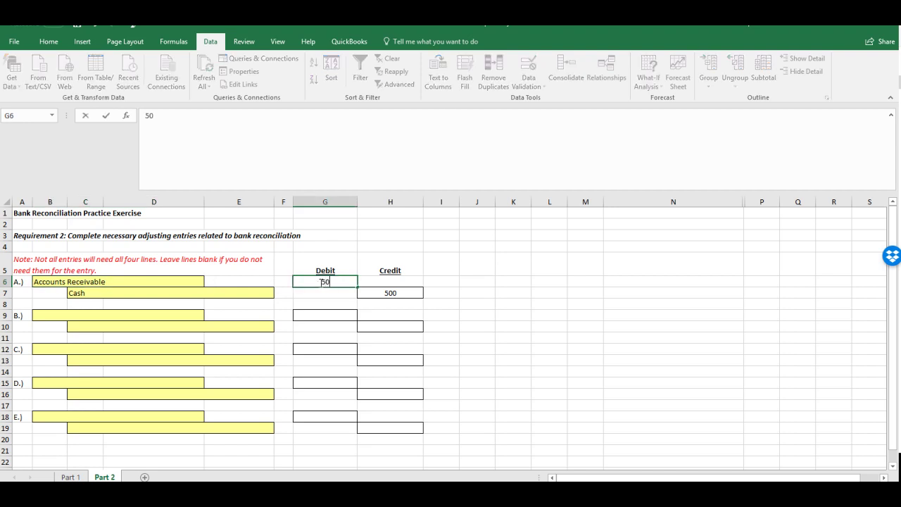
{"action": "key", "text": "Return"}
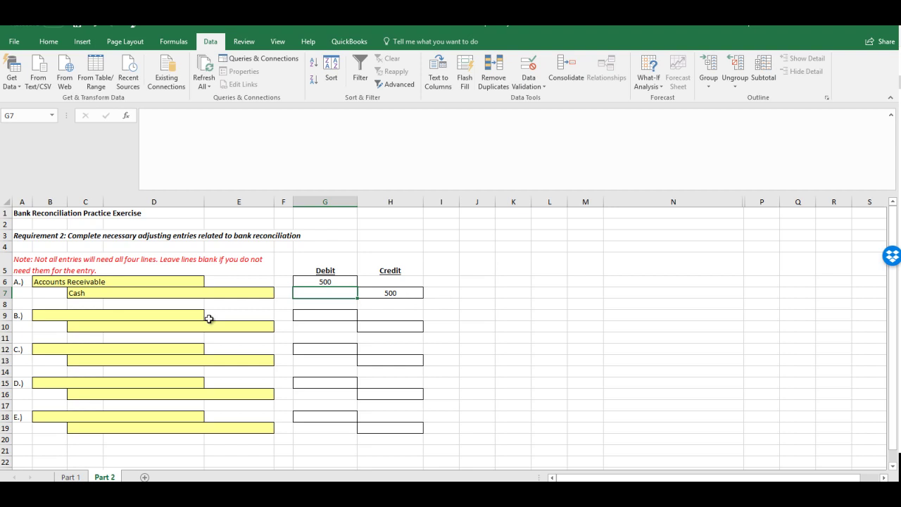
{"action": "left_click", "coordinate": [441, 275]}
{"action": "left_click", "coordinate": [73, 476]}
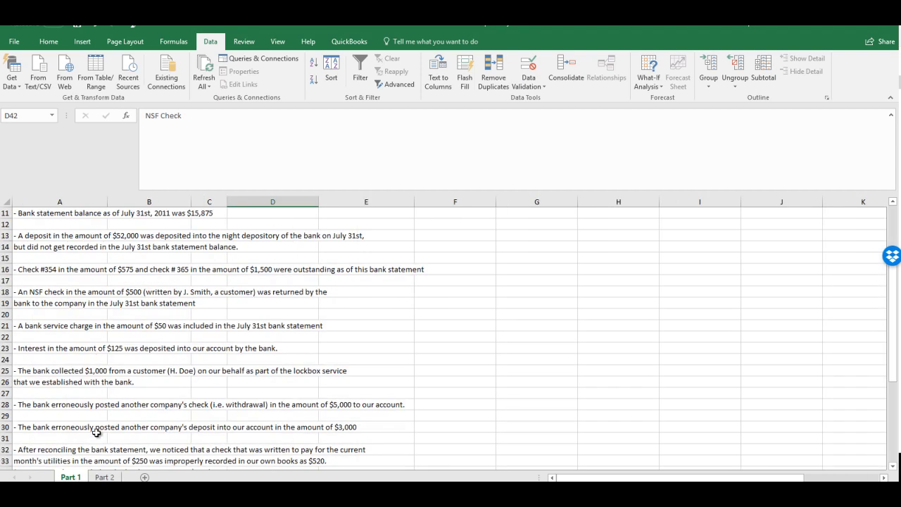
{"action": "scroll", "coordinate": [98, 430], "scroll_direction": "down", "scroll_amount": 6}
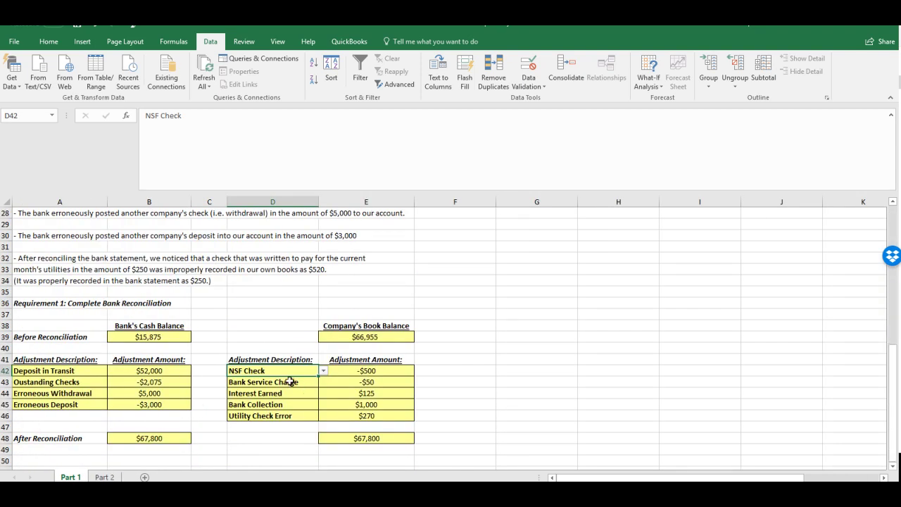
Enter 50 as both the debit and credit amounts of entry B.
{"action": "left_click", "coordinate": [103, 478]}
{"action": "left_click", "coordinate": [323, 316]}
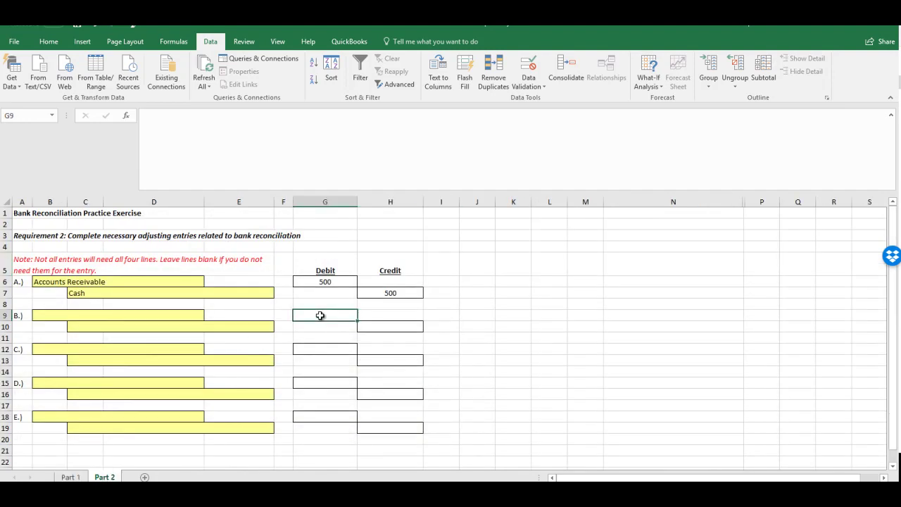
{"action": "type", "text": "58"}
{"action": "key", "text": "BackSpace"}
{"action": "type", "text": "0"}
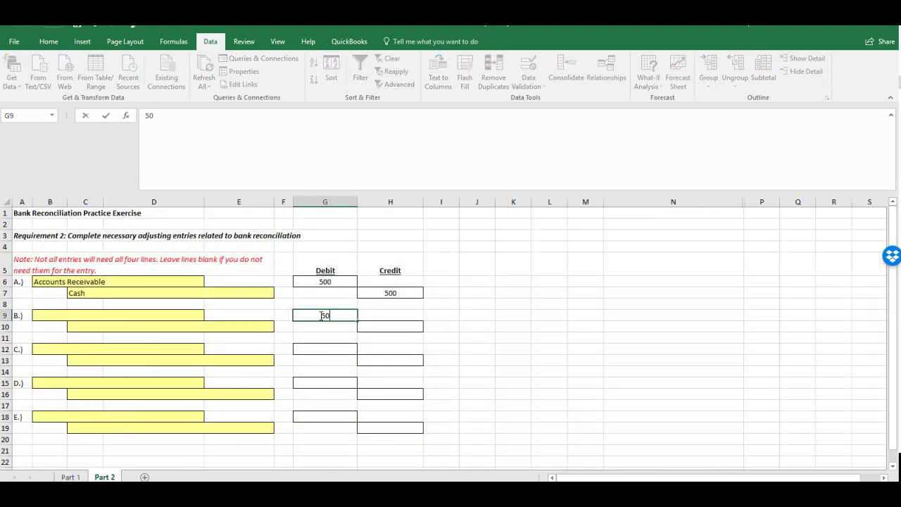
{"action": "left_click", "coordinate": [374, 326]}
{"action": "type", "text": "50"}
{"action": "key", "text": "Return"}
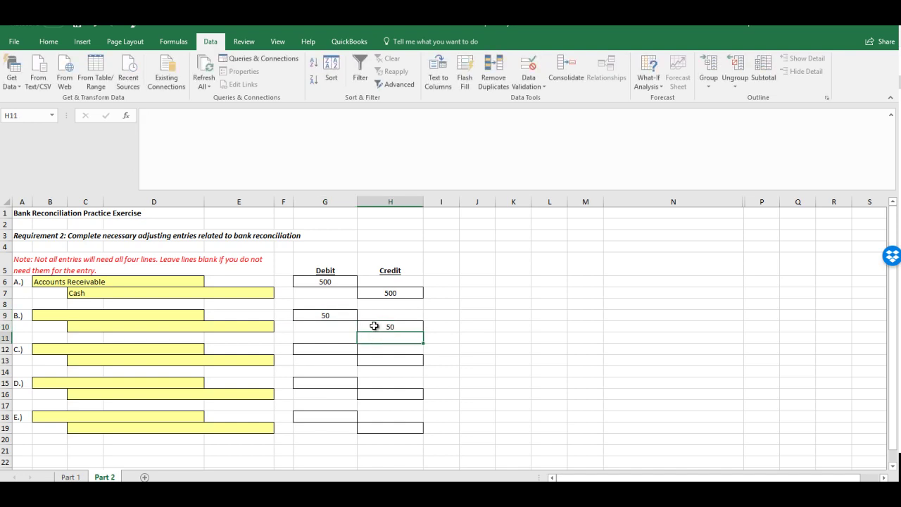
Set entry B's accounts to credit Cash and debit Service Charge Expenses.
{"action": "left_click", "coordinate": [189, 327]}
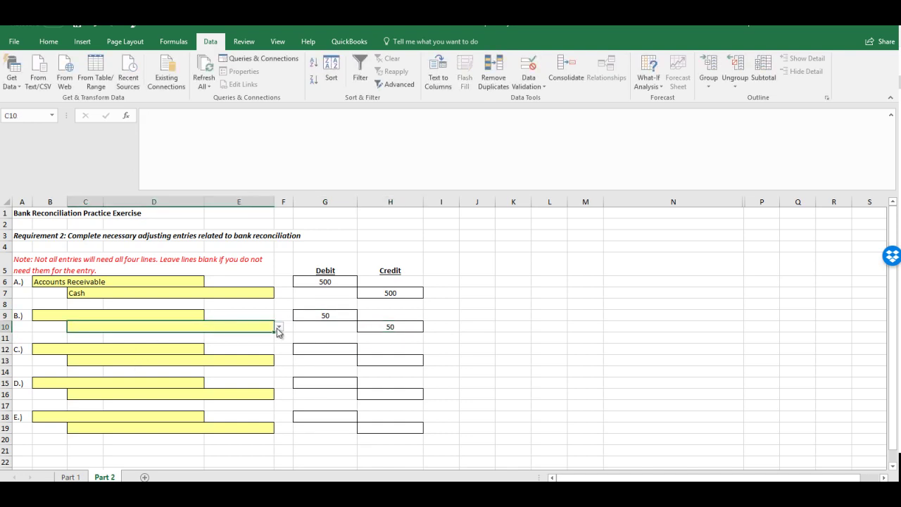
{"action": "left_click", "coordinate": [278, 327]}
{"action": "left_click", "coordinate": [167, 337]}
{"action": "left_click", "coordinate": [184, 315]}
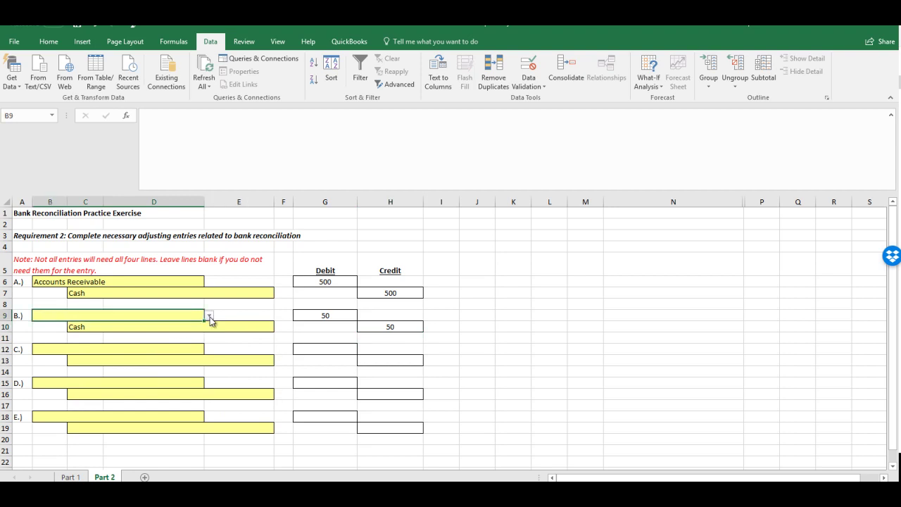
{"action": "left_click", "coordinate": [210, 316]}
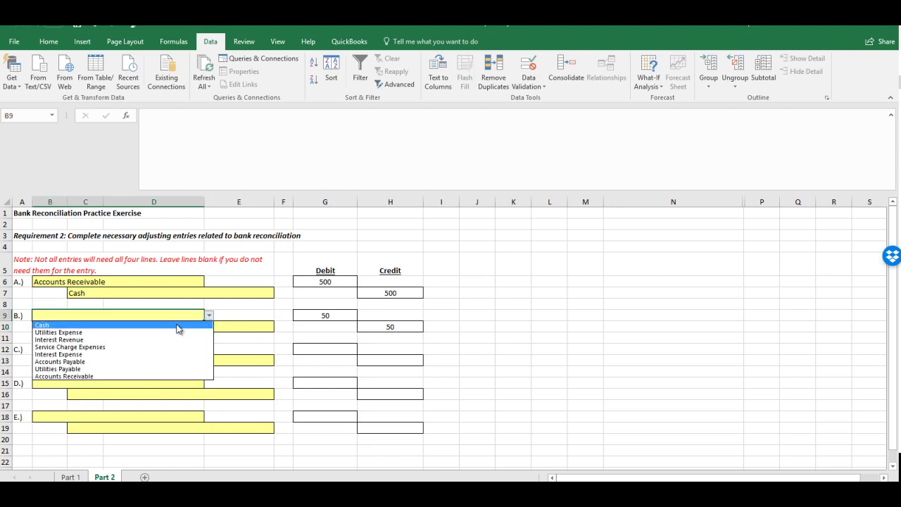
{"action": "left_click", "coordinate": [92, 348]}
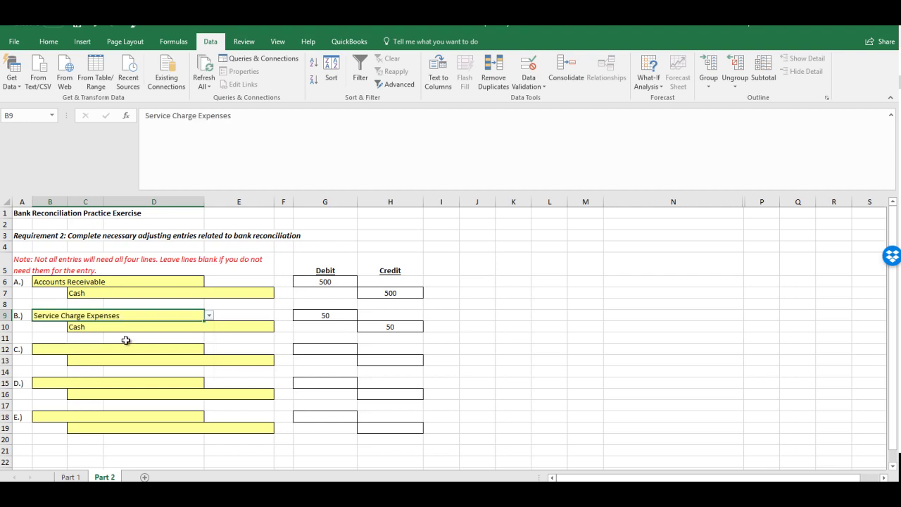
{"action": "left_click", "coordinate": [125, 339]}
{"action": "left_click", "coordinate": [84, 477]}
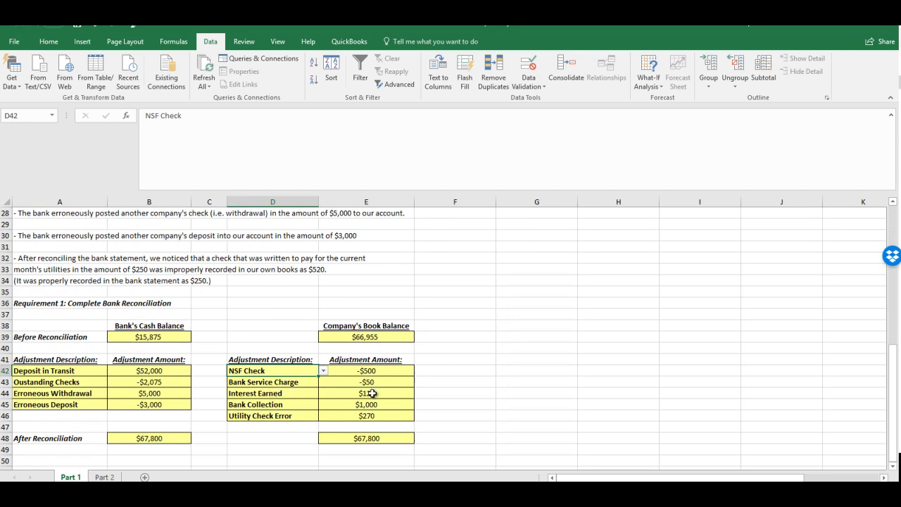
Debit Cash for 125 on entry C's first line (B12, G12).
{"action": "left_click", "coordinate": [104, 476]}
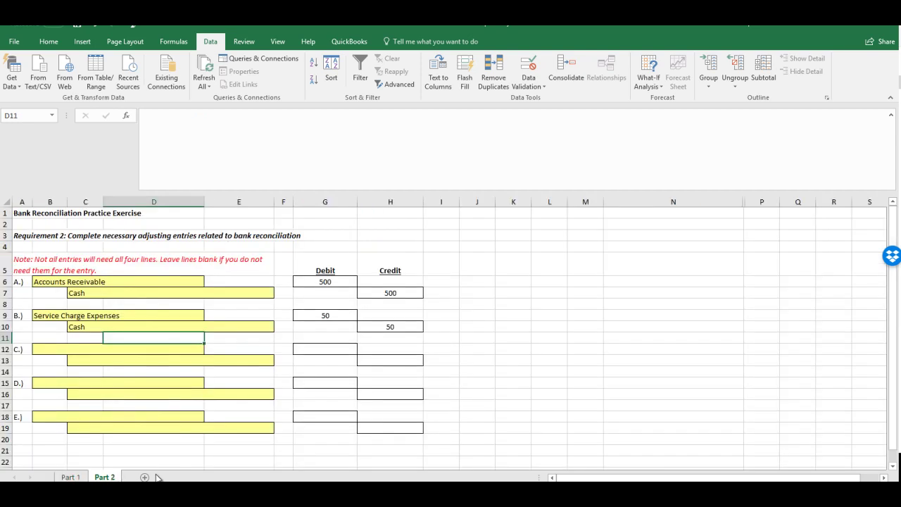
{"action": "left_click", "coordinate": [179, 350]}
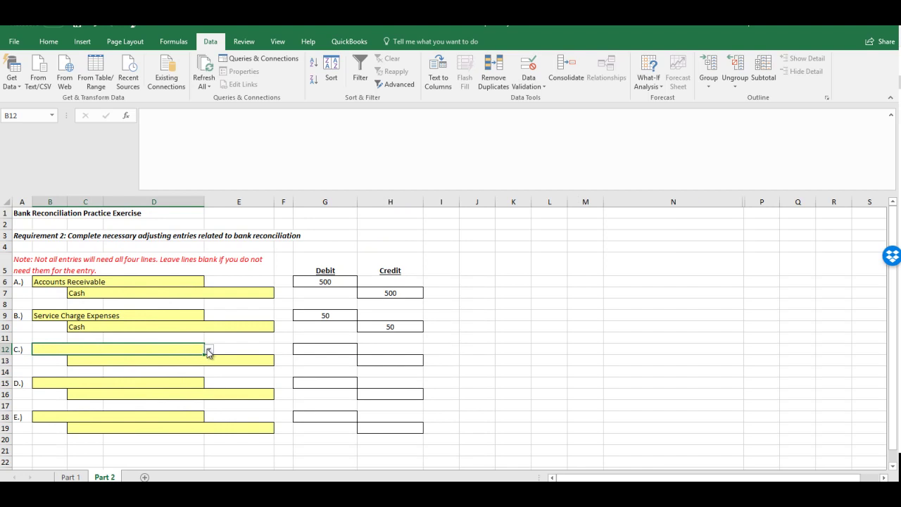
{"action": "left_click", "coordinate": [209, 350]}
{"action": "left_click", "coordinate": [163, 359]}
{"action": "left_click", "coordinate": [351, 352]}
{"action": "type", "text": "125"}
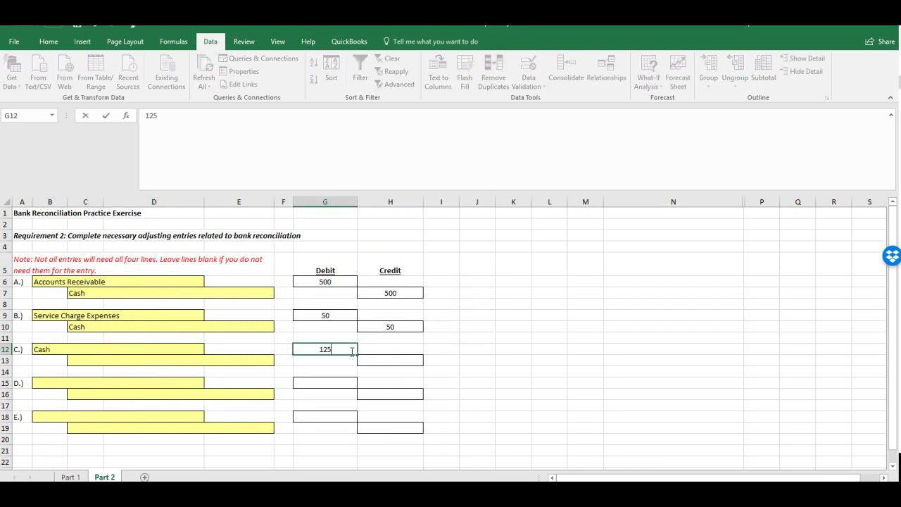
Credit Interest Revenue for 125 on entry C's second line (H13, C13).
{"action": "left_click", "coordinate": [388, 359]}
{"action": "type", "text": "125"}
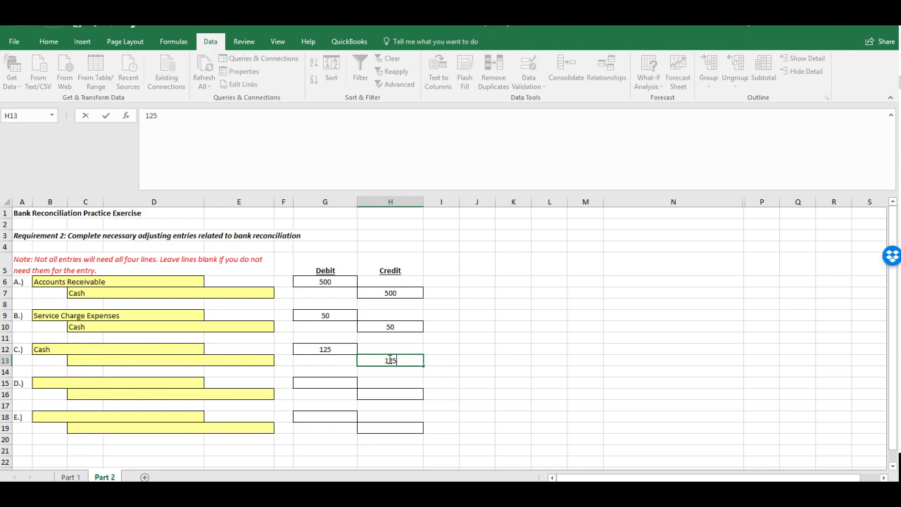
{"action": "left_click", "coordinate": [174, 359]}
{"action": "left_click", "coordinate": [280, 360]}
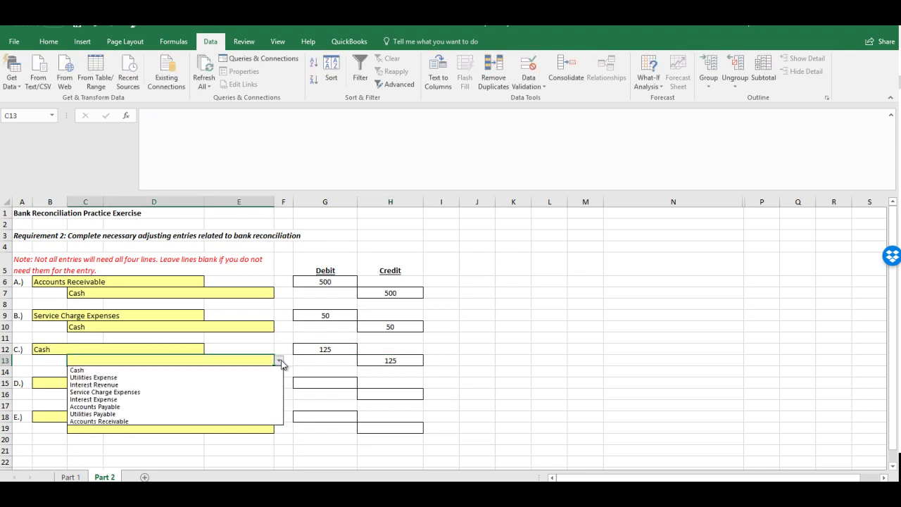
{"action": "left_click", "coordinate": [124, 385]}
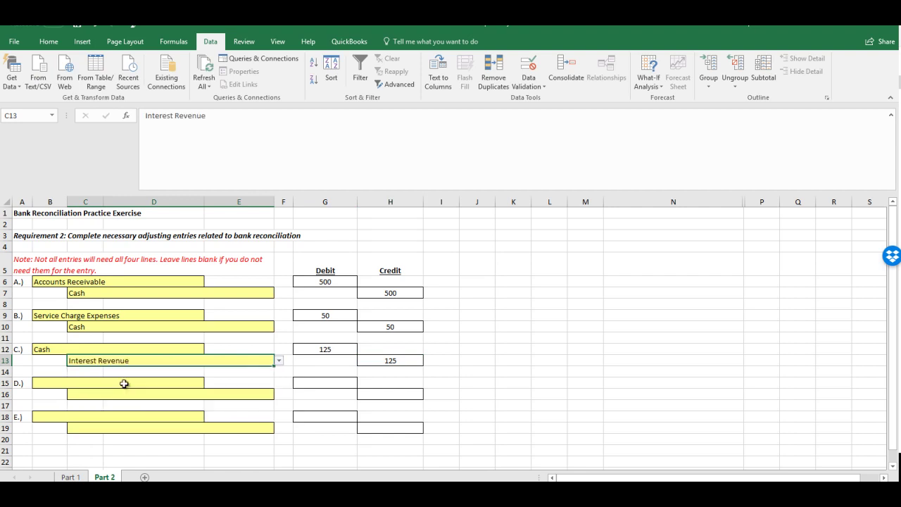
{"action": "left_click", "coordinate": [71, 477]}
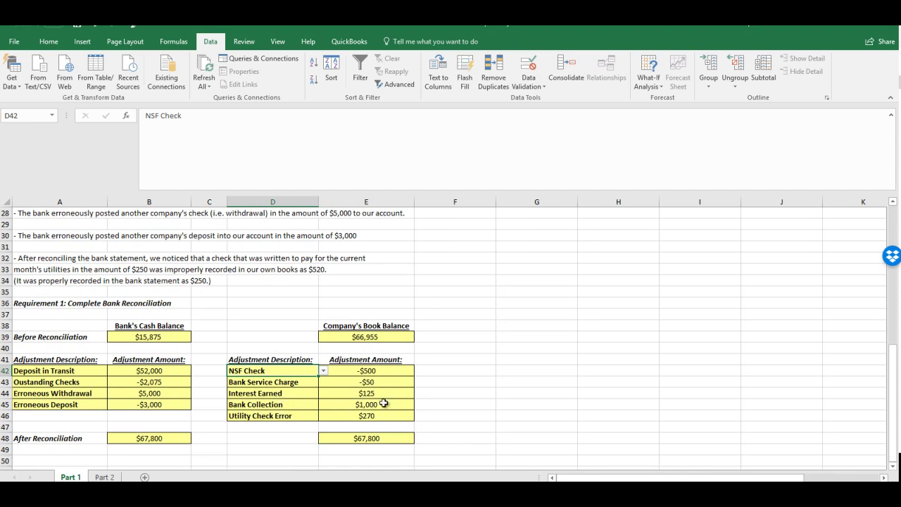
Debit Cash for 1,000 on entry D's first line (B15, G15).
{"action": "left_click", "coordinate": [105, 477]}
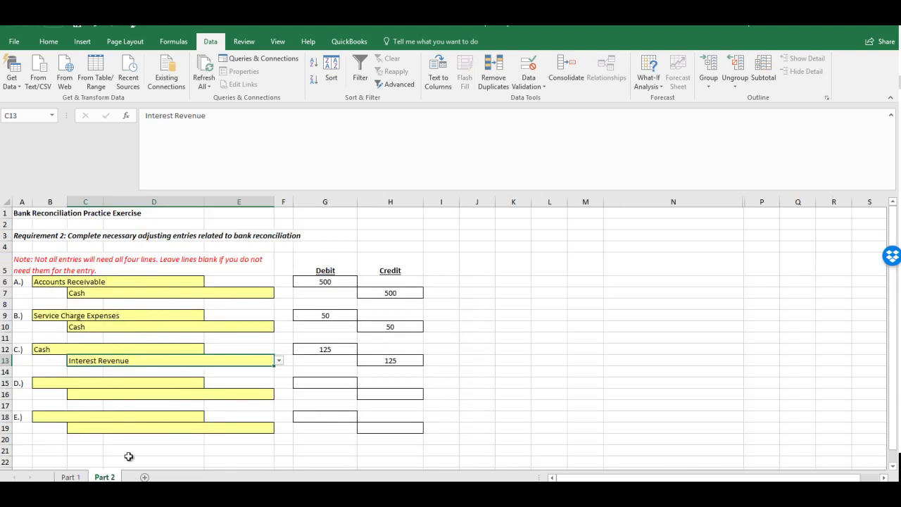
{"action": "left_click", "coordinate": [195, 383]}
{"action": "left_click", "coordinate": [209, 383]}
{"action": "left_click", "coordinate": [133, 393]}
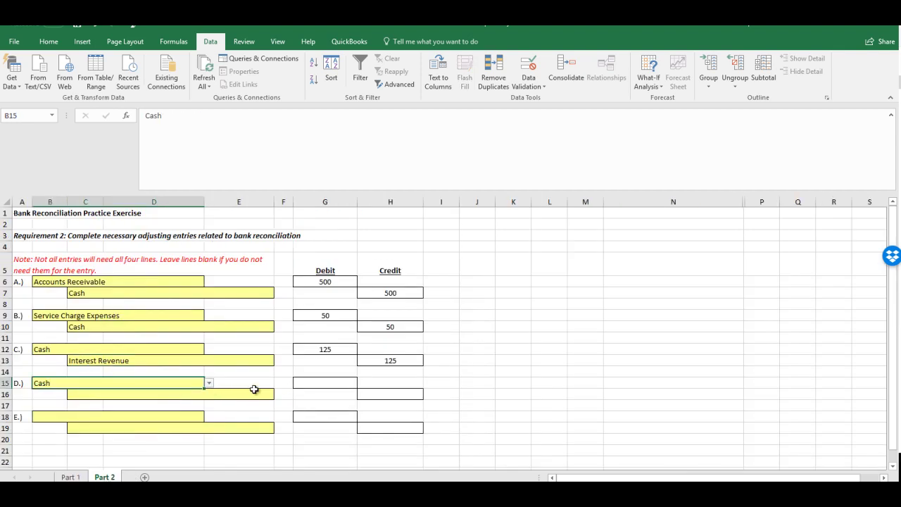
{"action": "double_click", "coordinate": [311, 383]}
{"action": "type", "text": "1000"}
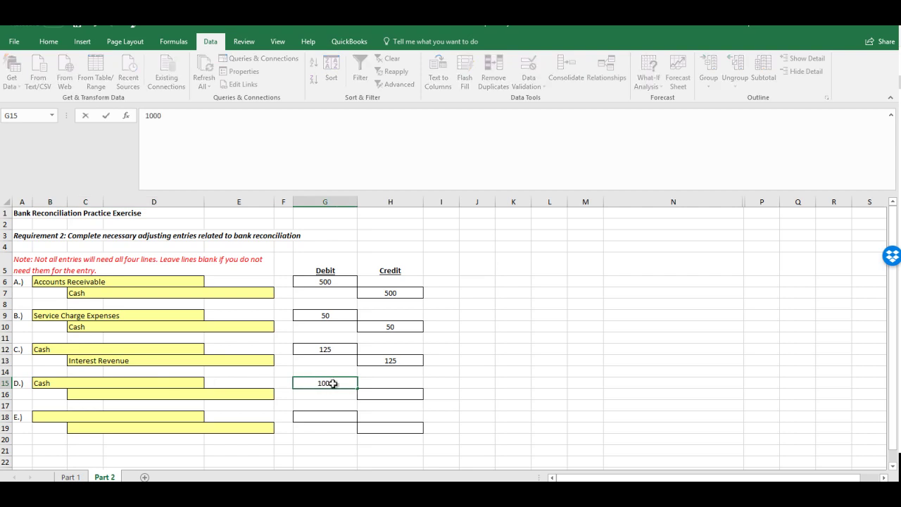
Credit Accounts Receivable for 1,000 on entry D's second line (H16, C16).
{"action": "left_click", "coordinate": [385, 394]}
{"action": "type", "text": "1000"}
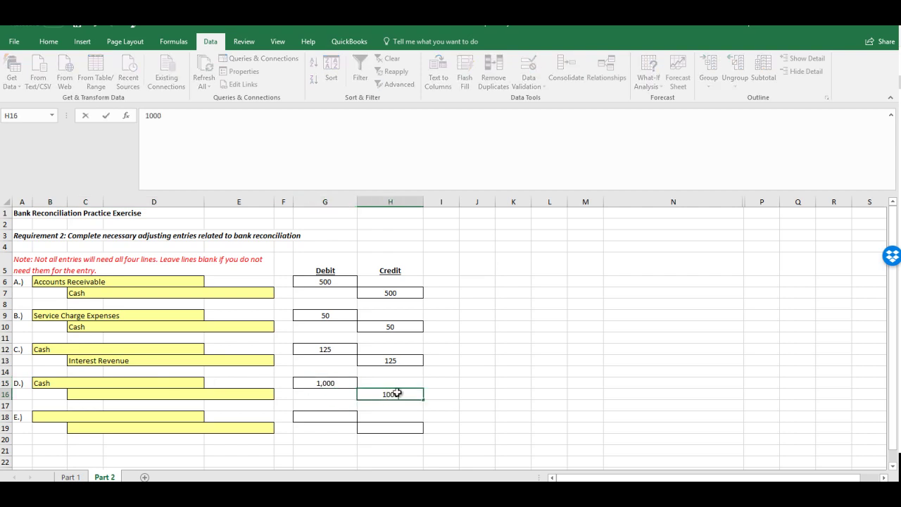
{"action": "left_click", "coordinate": [467, 391]}
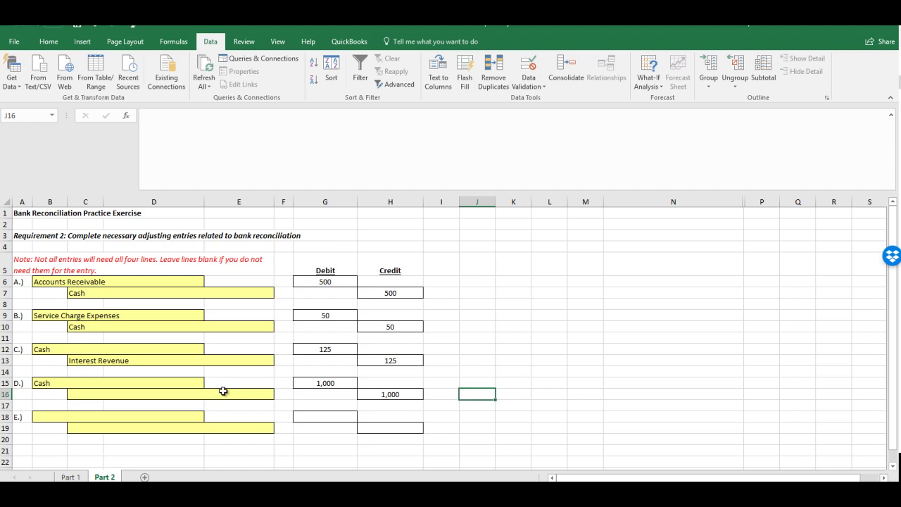
{"action": "left_click", "coordinate": [223, 392]}
{"action": "left_click", "coordinate": [278, 395]}
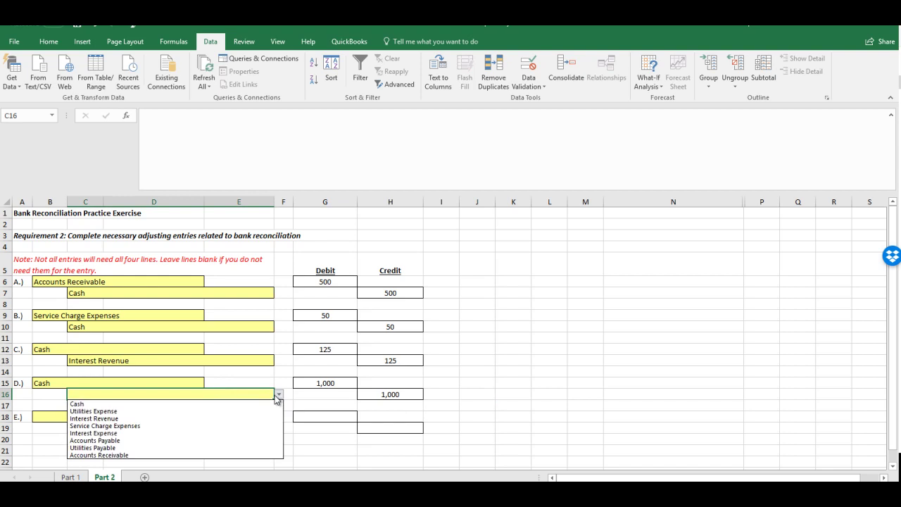
{"action": "left_click", "coordinate": [154, 456]}
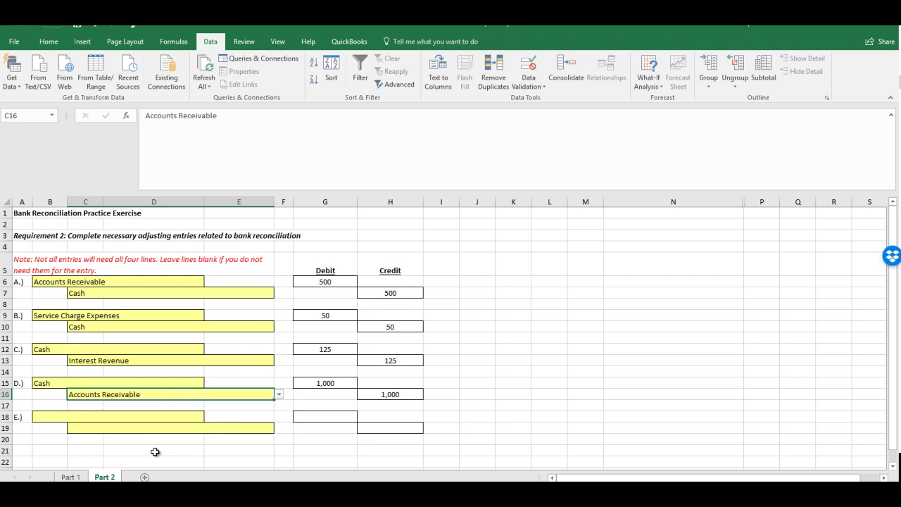
{"action": "left_click", "coordinate": [163, 405]}
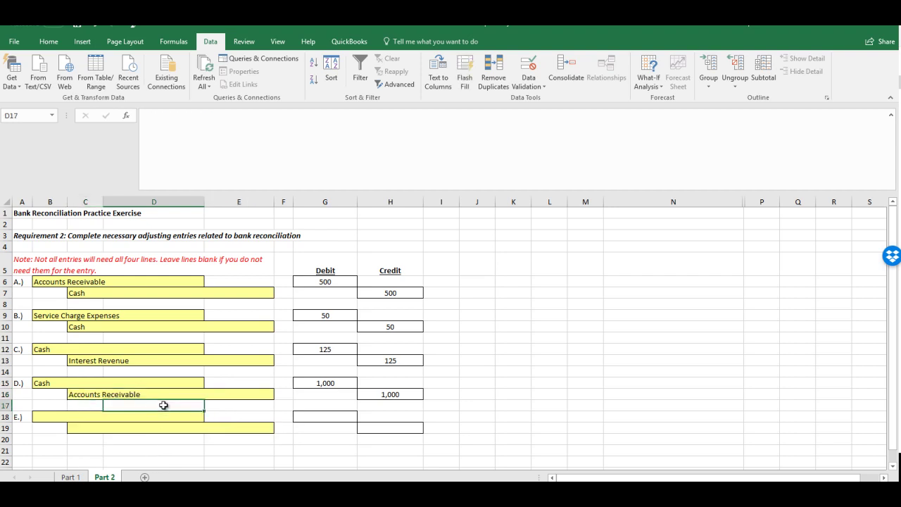
{"action": "left_click", "coordinate": [70, 477]}
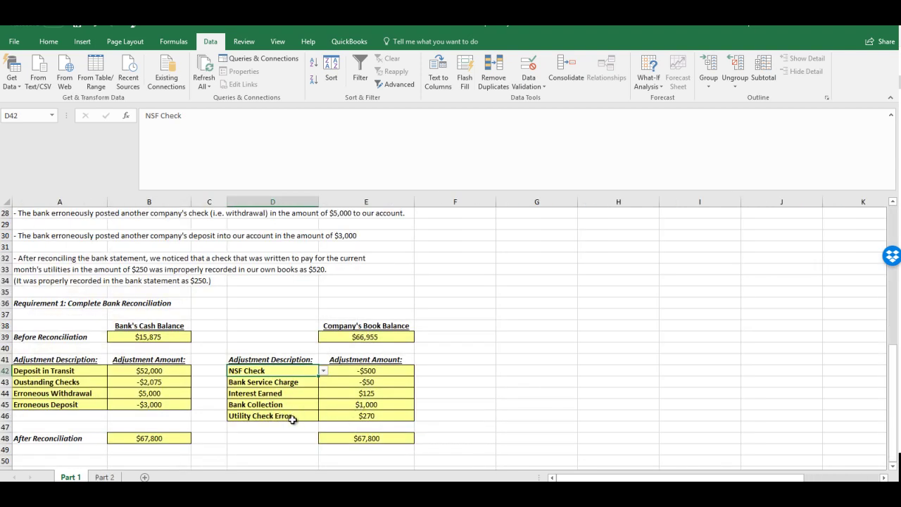
Enter 270 as entry E's debit in G18 and credit in H19.
{"action": "left_click", "coordinate": [105, 478]}
{"action": "left_click", "coordinate": [325, 417]}
{"action": "type", "text": "2"}
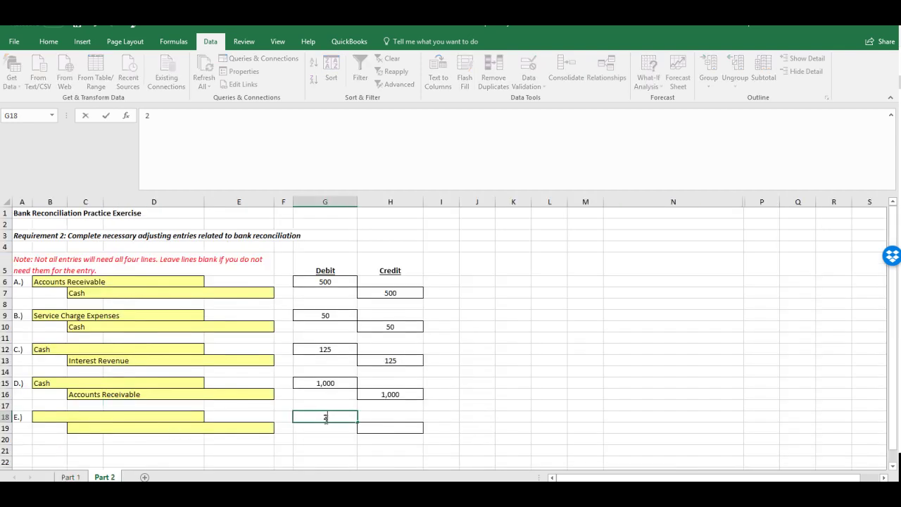
{"action": "type", "text": "70"}
{"action": "key", "text": "Return"}
{"action": "key", "text": "Right"}
{"action": "type", "text": "270"}
{"action": "key", "text": "Return"}
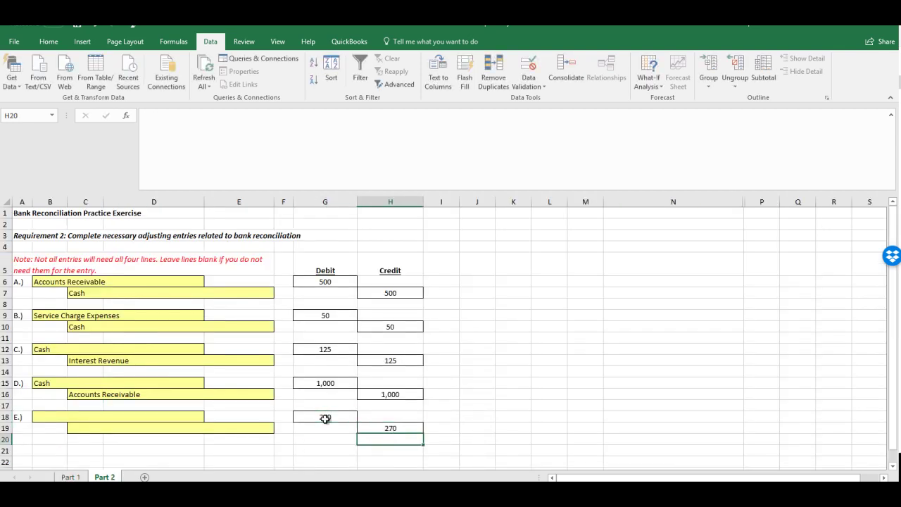
Set entry E's accounts: Cash debited in B18, Utilities Expense credited in C19.
{"action": "left_click", "coordinate": [191, 416]}
{"action": "left_click", "coordinate": [208, 417]}
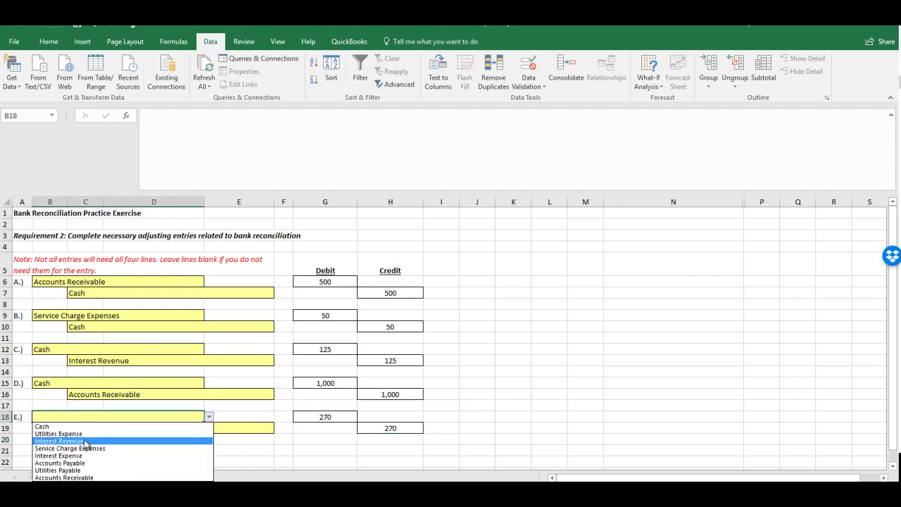
{"action": "left_click", "coordinate": [43, 426]}
{"action": "left_click", "coordinate": [269, 426]}
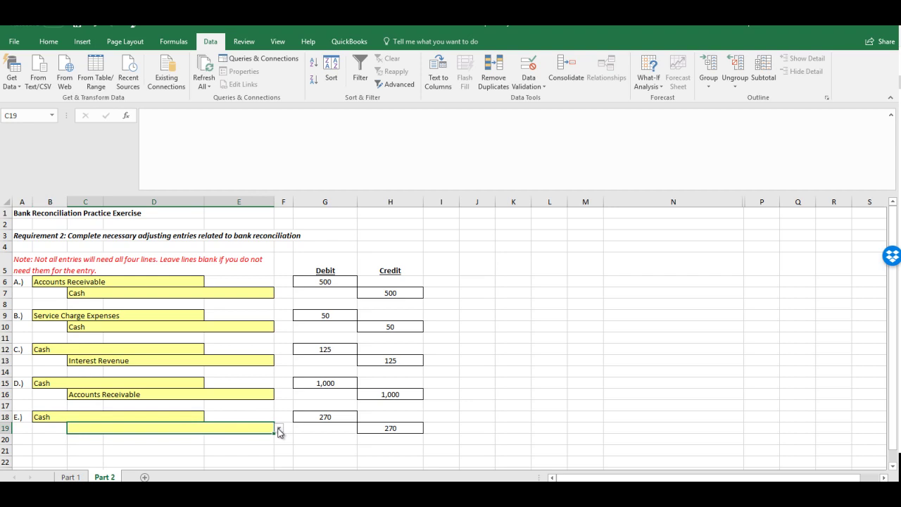
{"action": "left_click", "coordinate": [279, 431]}
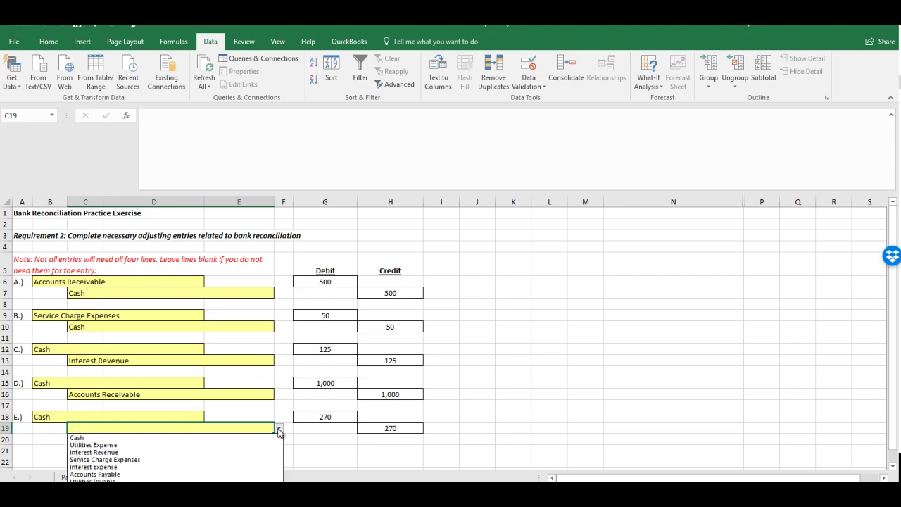
{"action": "left_click", "coordinate": [123, 450]}
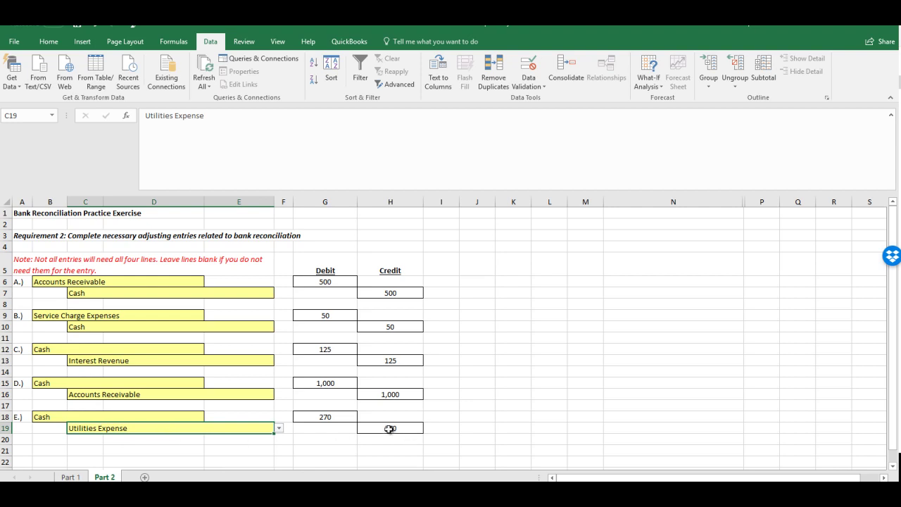
{"action": "left_click", "coordinate": [323, 439]}
{"action": "scroll", "coordinate": [322, 440], "scroll_direction": "down", "scroll_amount": 1}
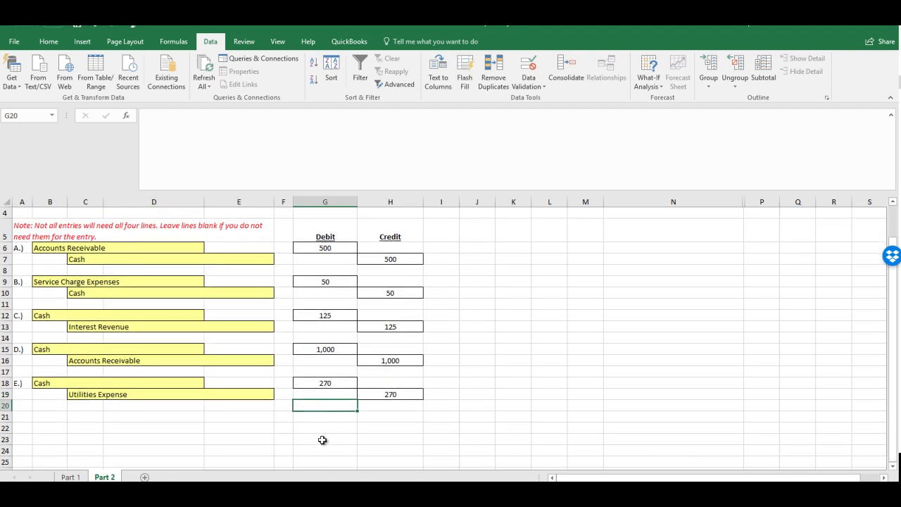
{"action": "scroll", "coordinate": [323, 440], "scroll_direction": "up", "scroll_amount": 1}
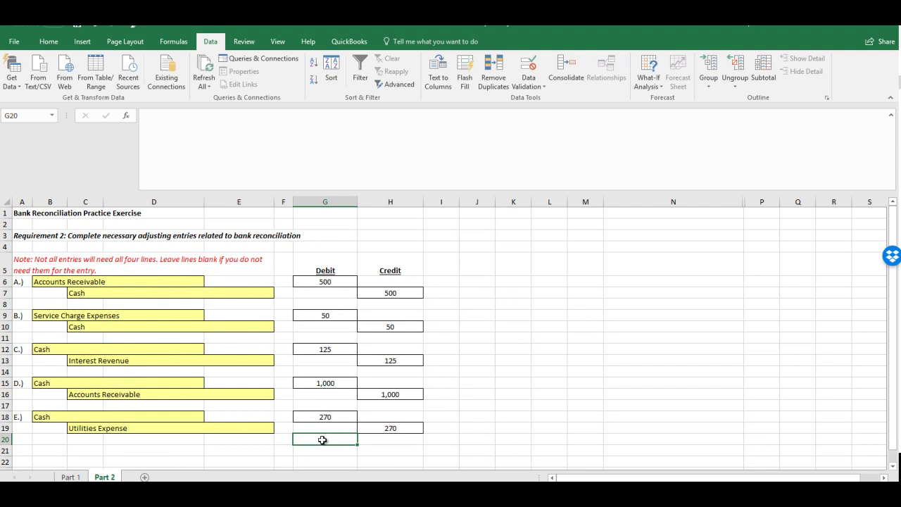